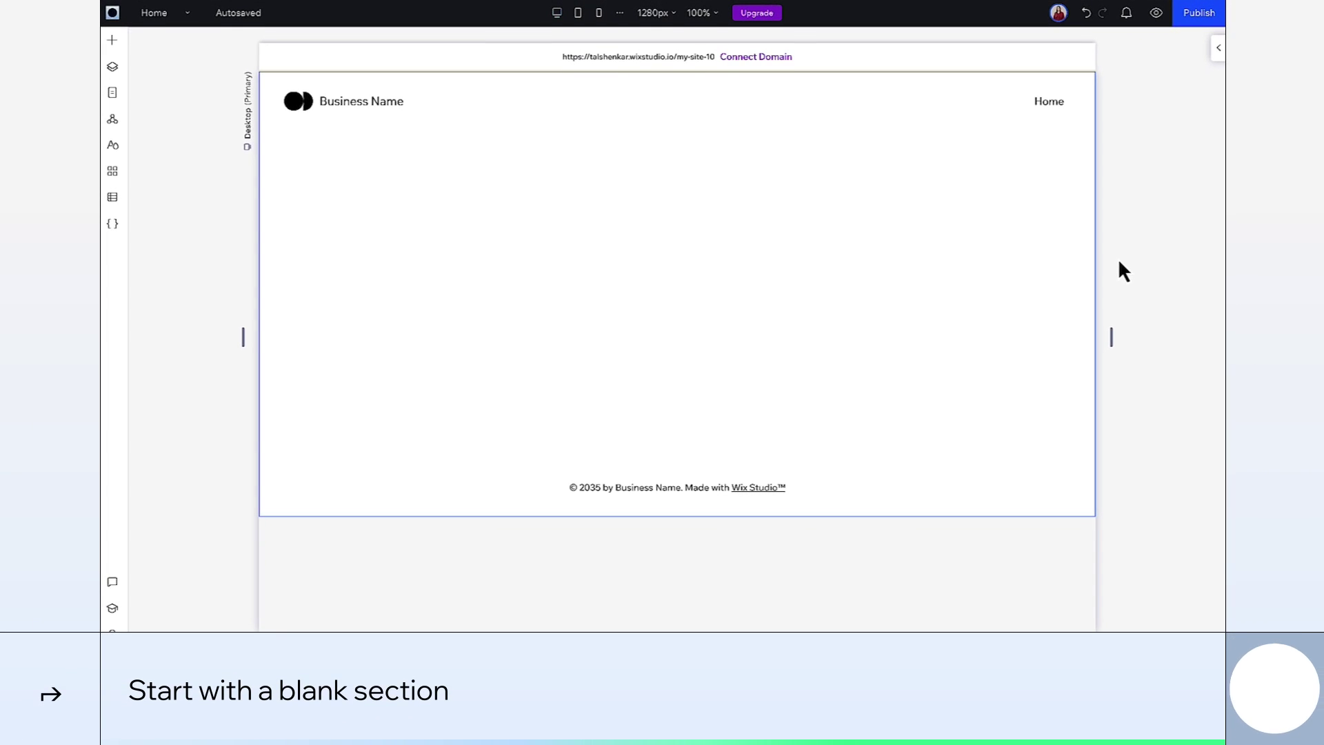
- Add a container to the empty section and align it to the section's top-left corner
click(1060, 264)
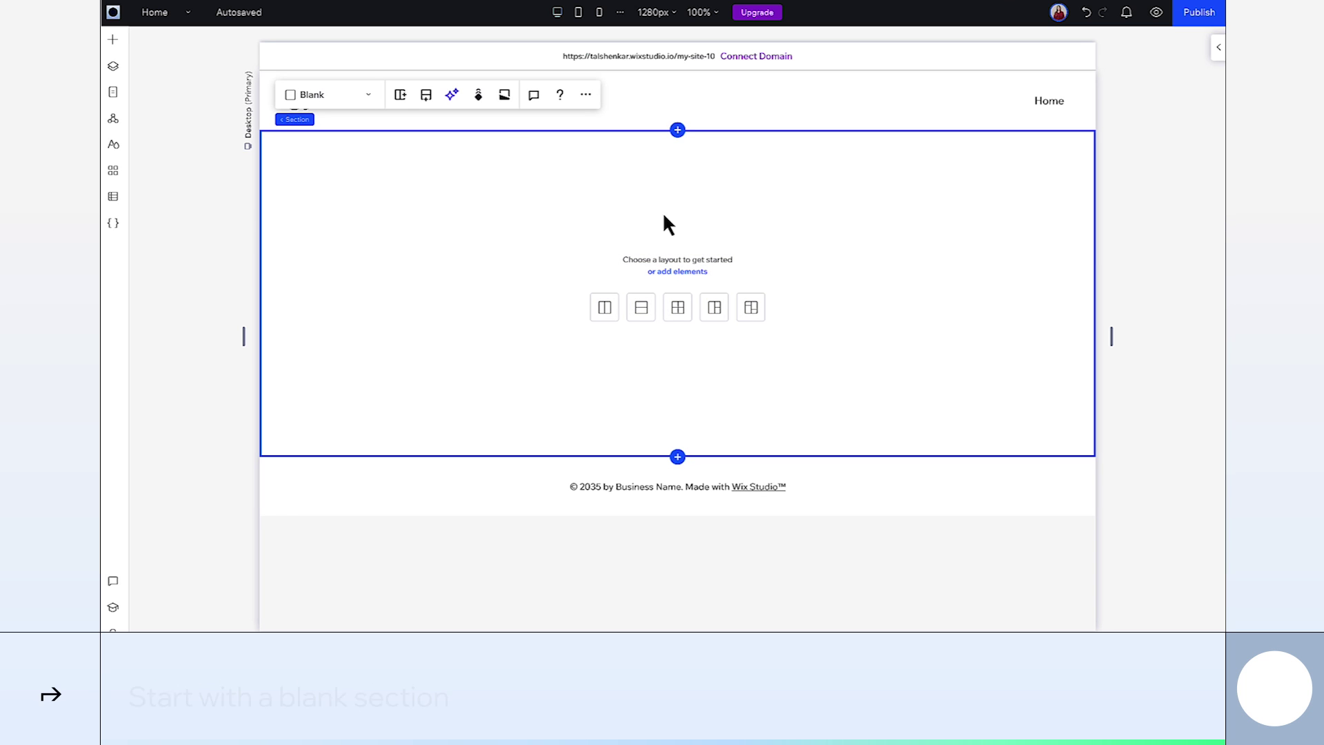
click(113, 41)
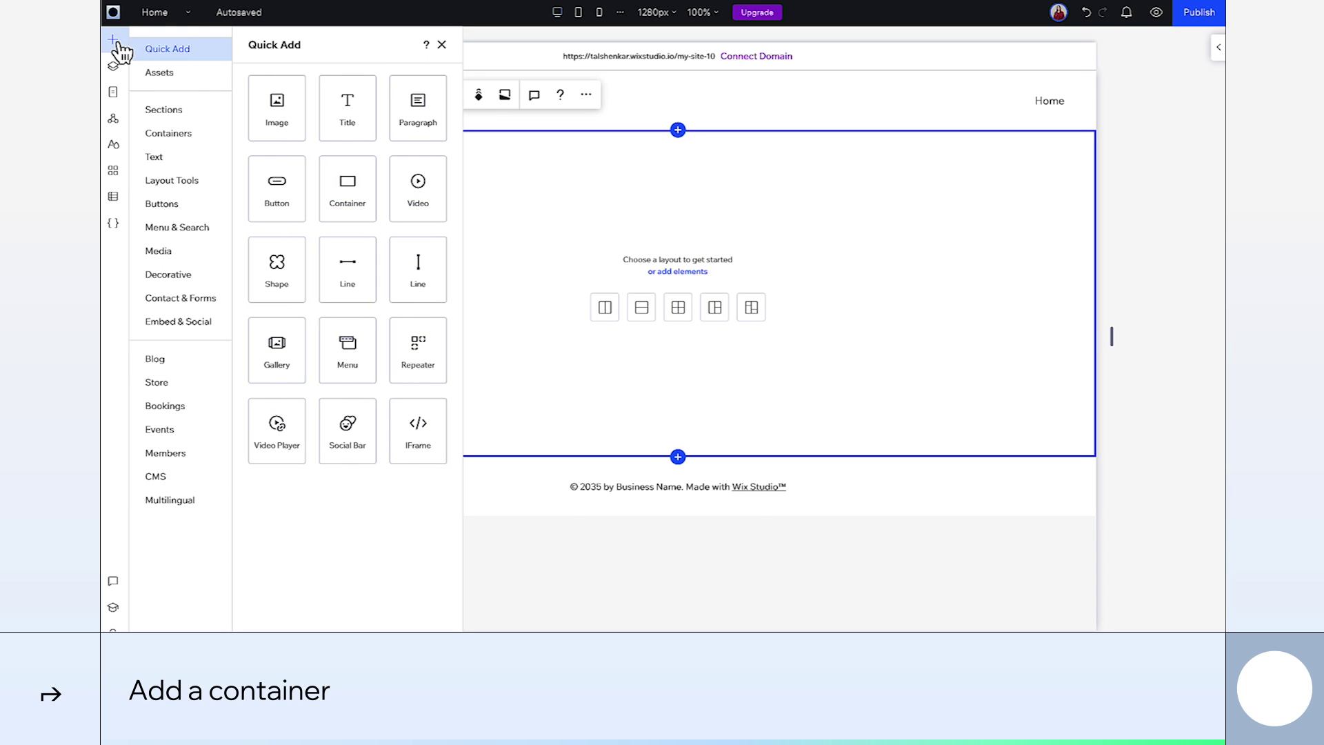
click(349, 200)
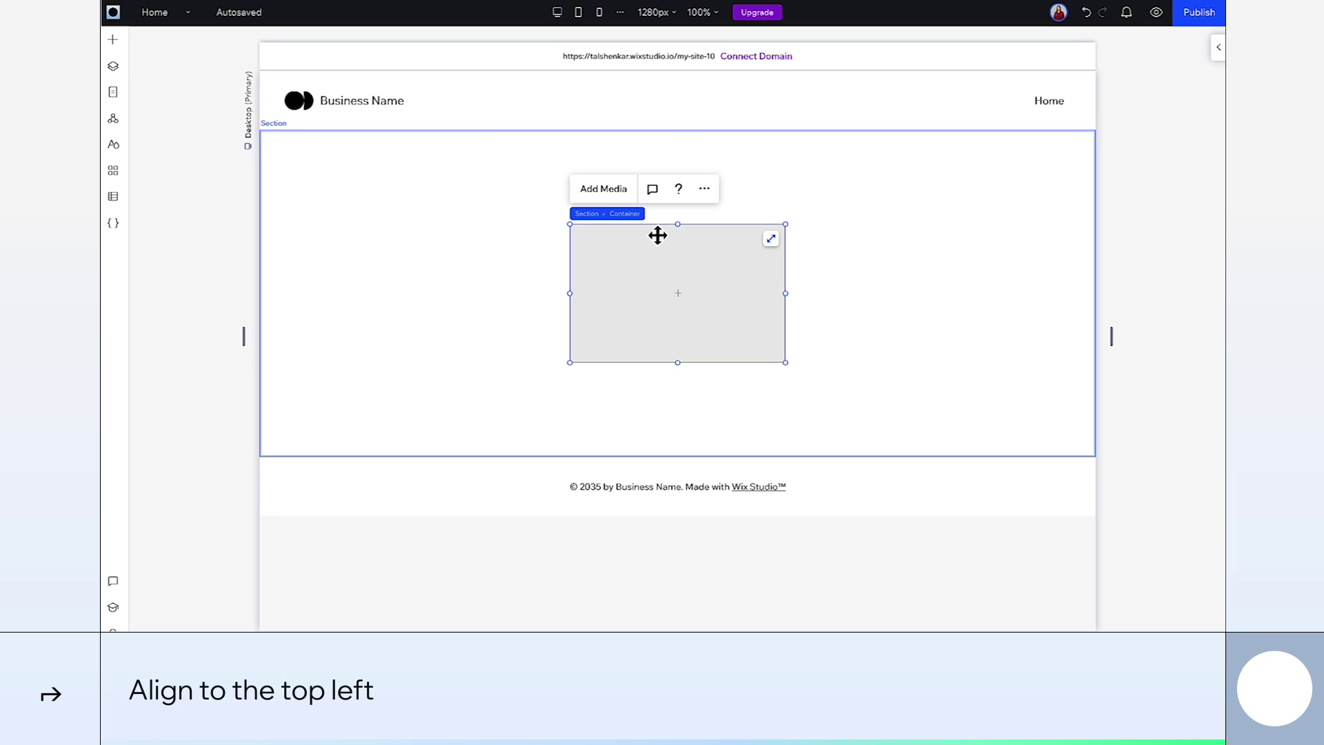
click(1218, 48)
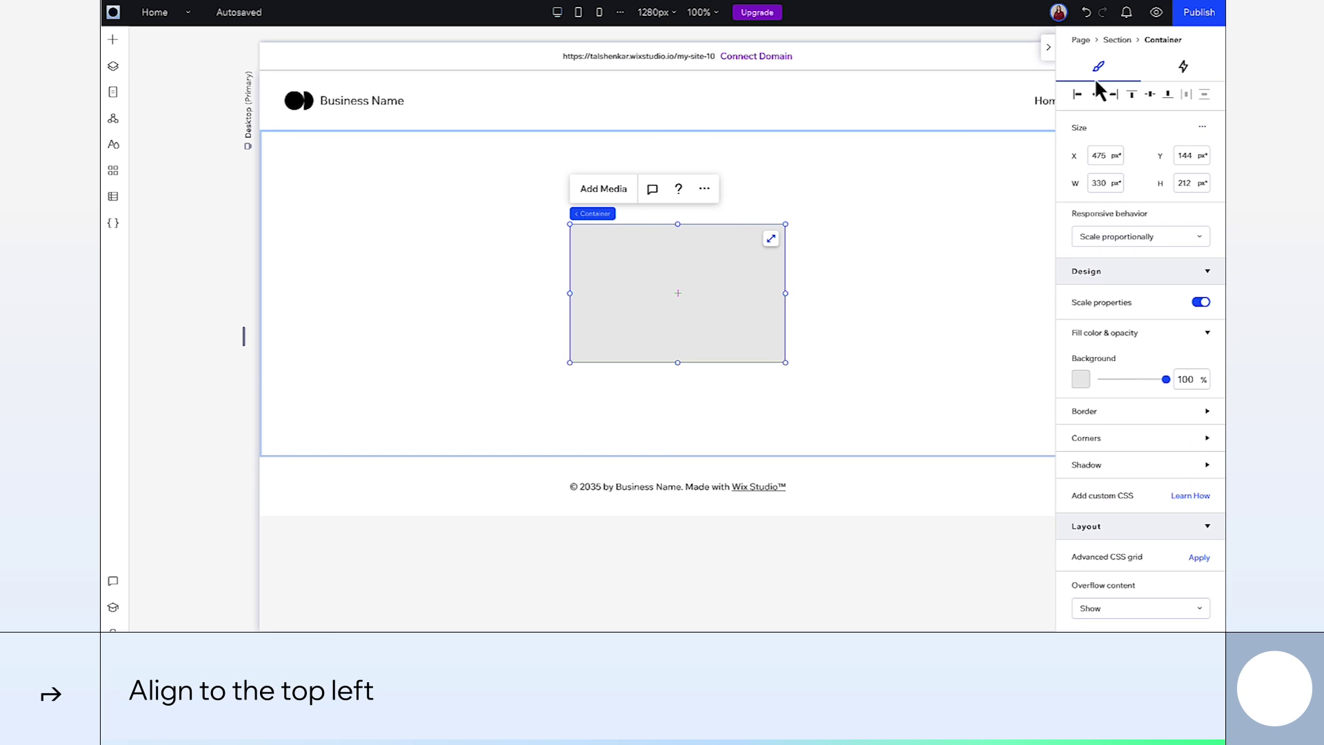
click(1077, 95)
click(1132, 94)
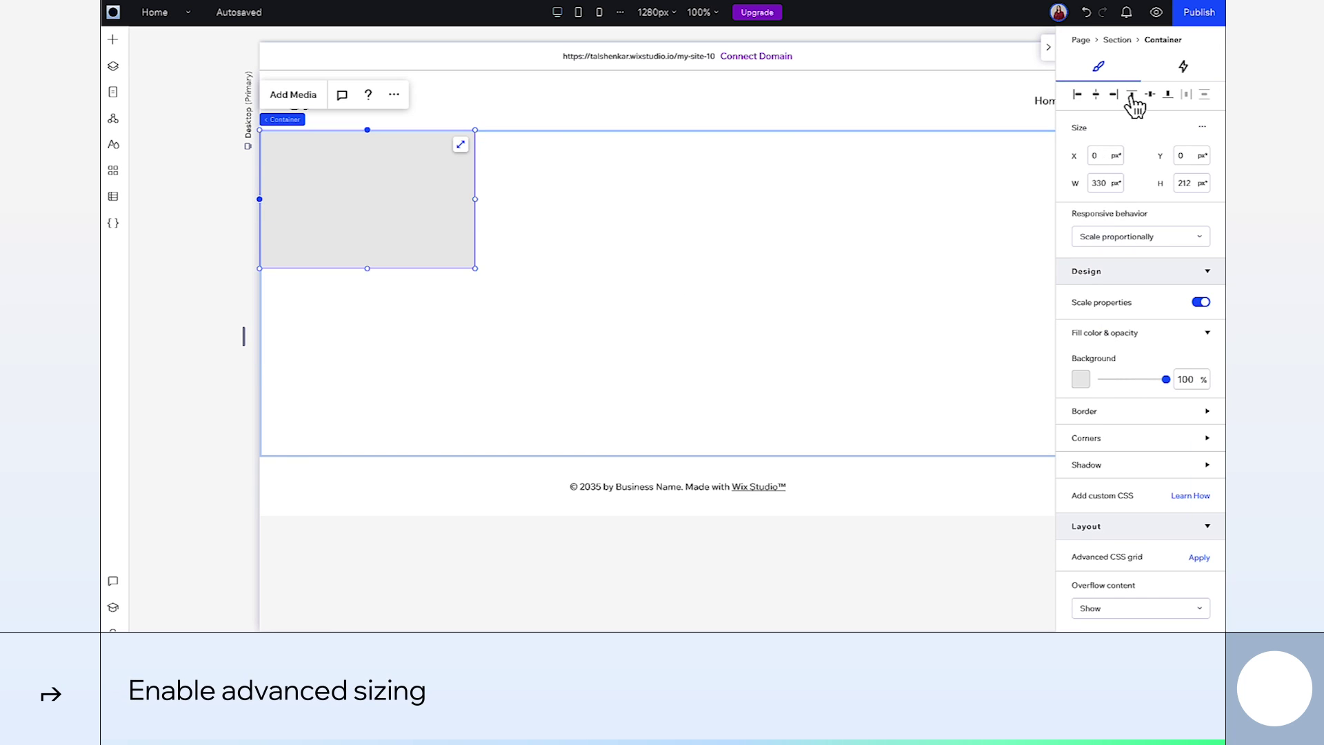
- Enable advanced sizing and size the container to 100% width and 100 vh height
click(1202, 129)
click(1170, 137)
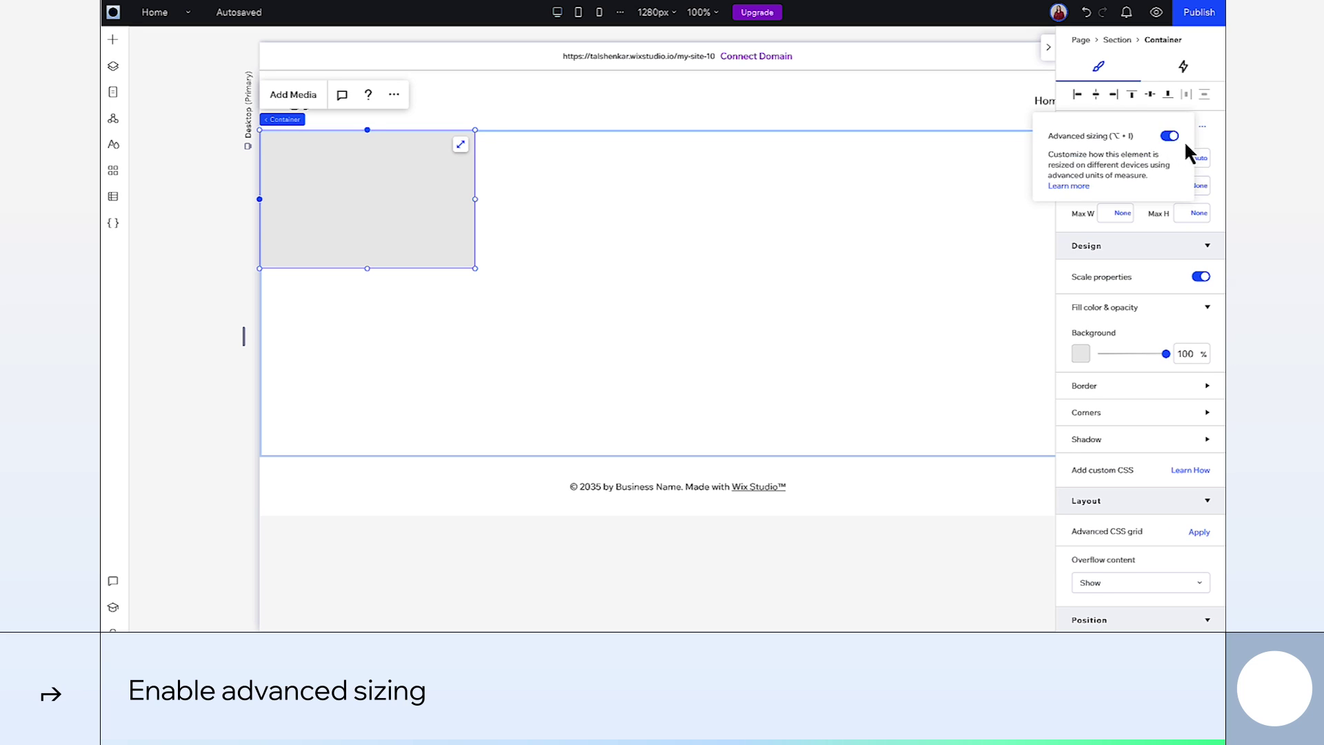
click(1118, 158)
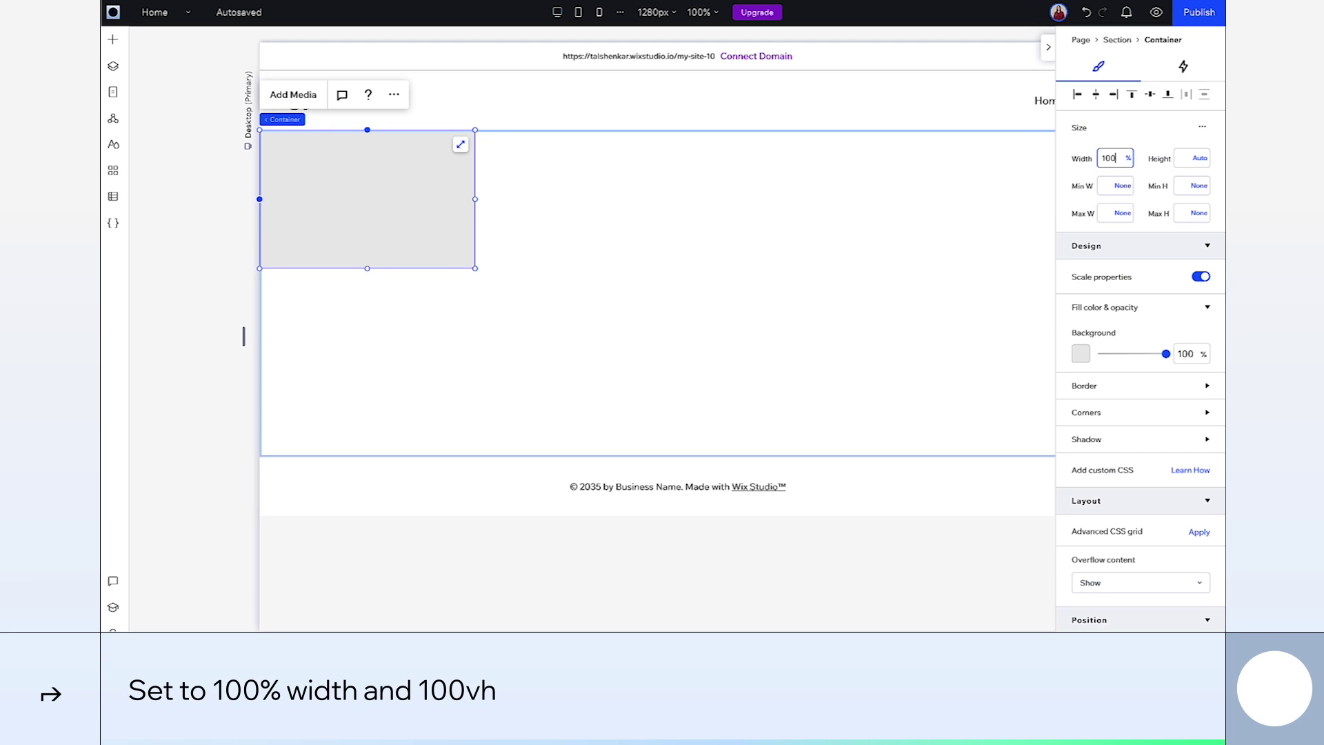
text(100)
key(Return)
click(1201, 158)
click(1202, 131)
click(1188, 159)
text(100)
key(Return)
- Place the purple-gradient image in the container and stretch it to fill
click(113, 40)
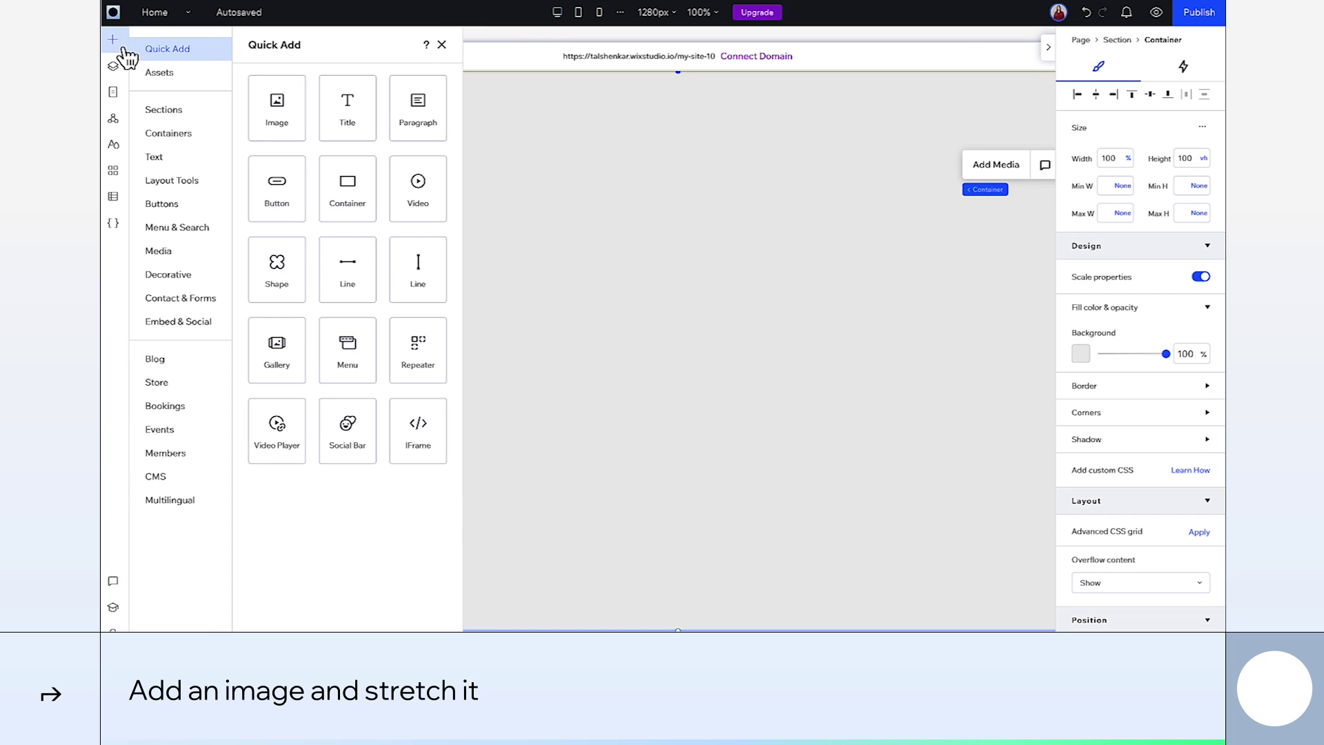
click(174, 249)
drag(396, 210, 694, 362)
click(847, 265)
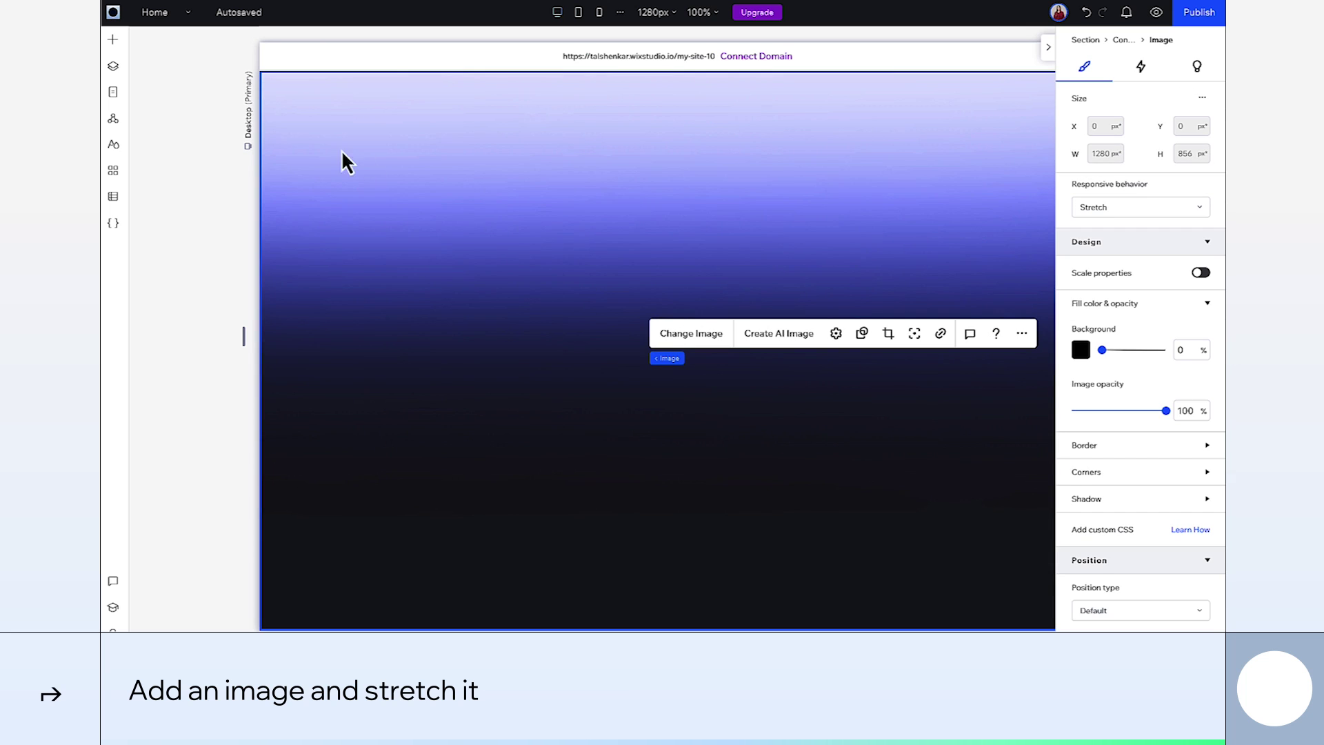
- Add a title over the gradient reading 'Wix Studio' at font size 100
click(113, 40)
click(168, 48)
drag(362, 133, 429, 379)
click(392, 302)
text(Wix Studio)
key(ctrl+a)
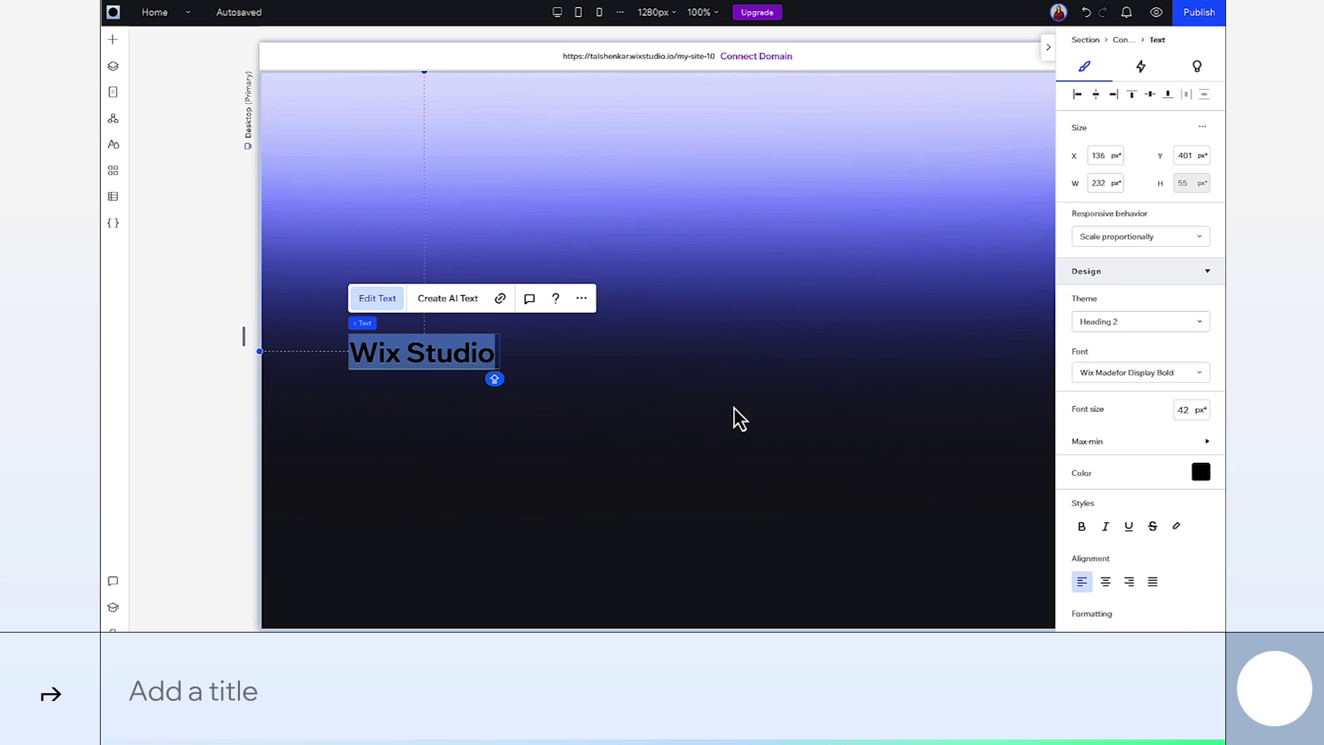
click(1191, 411)
text(100)
key(Return)
- Widen the title to one line, colour it white and set the font to Wix Madefor Display
drag(494, 458, 710, 458)
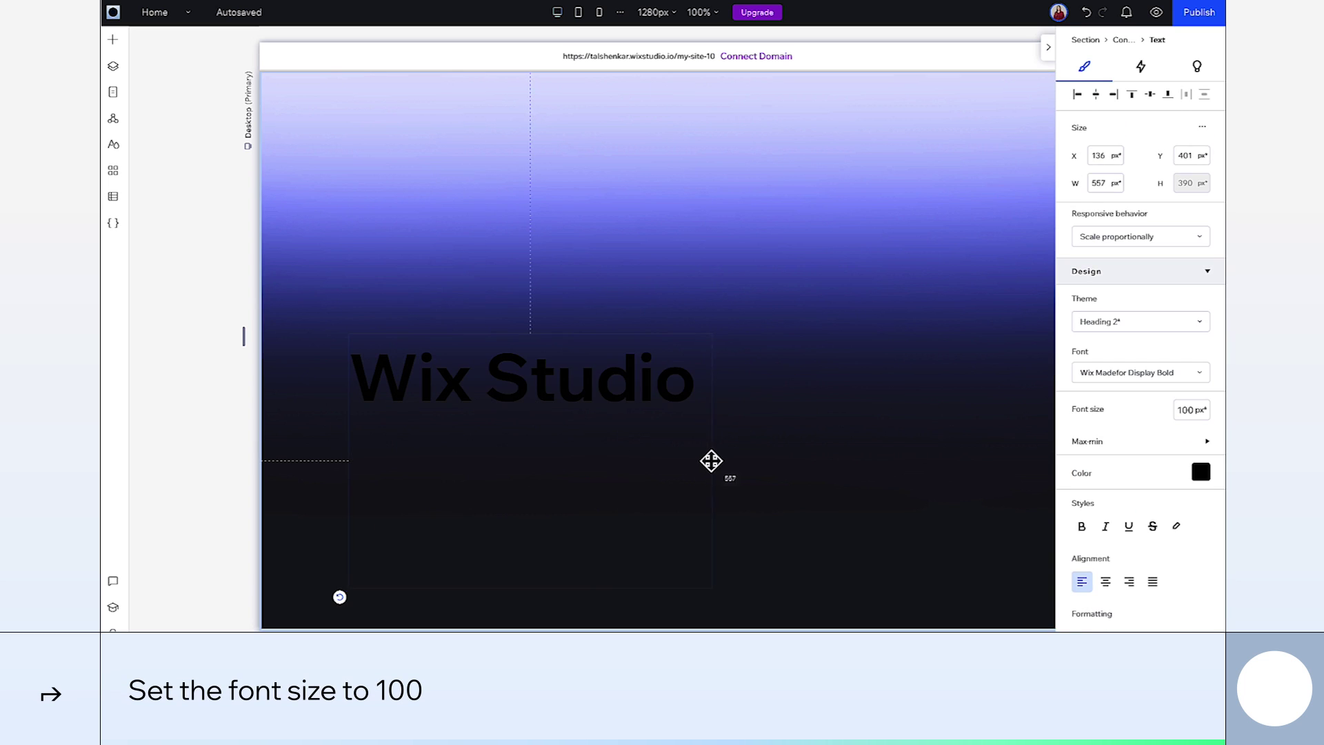
click(1199, 472)
click(1115, 452)
click(1204, 382)
click(1162, 376)
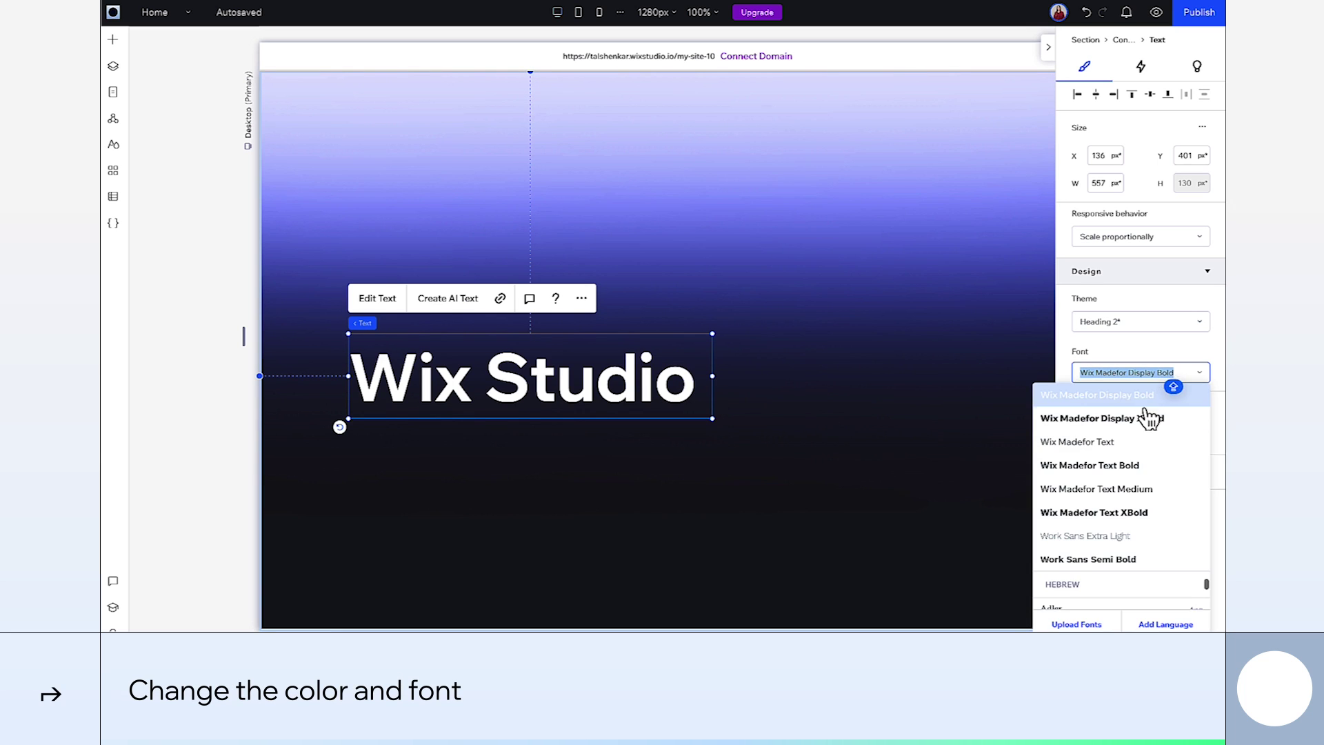
scroll(1148, 417, up, 1)
click(1151, 406)
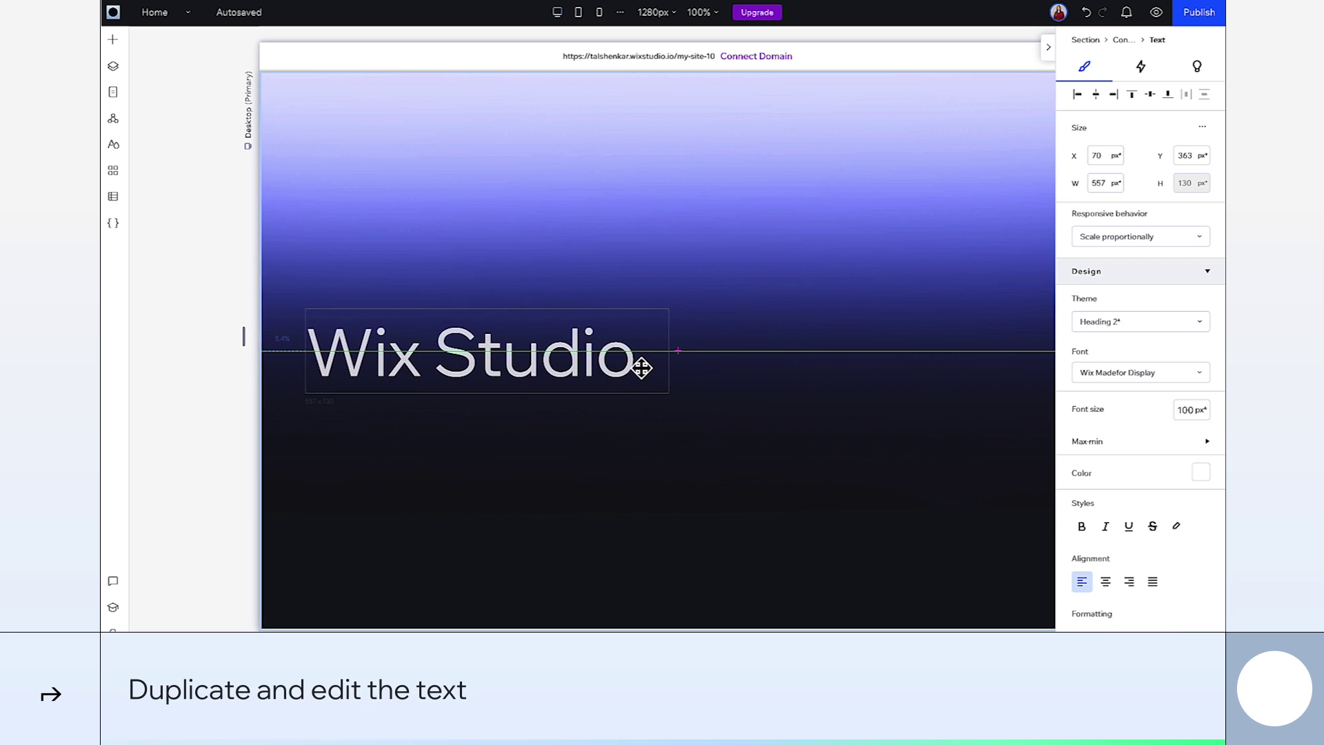
- Copy the title below itself, retype it as 'Deliver brilliance.' and widen it to one line
click(638, 363)
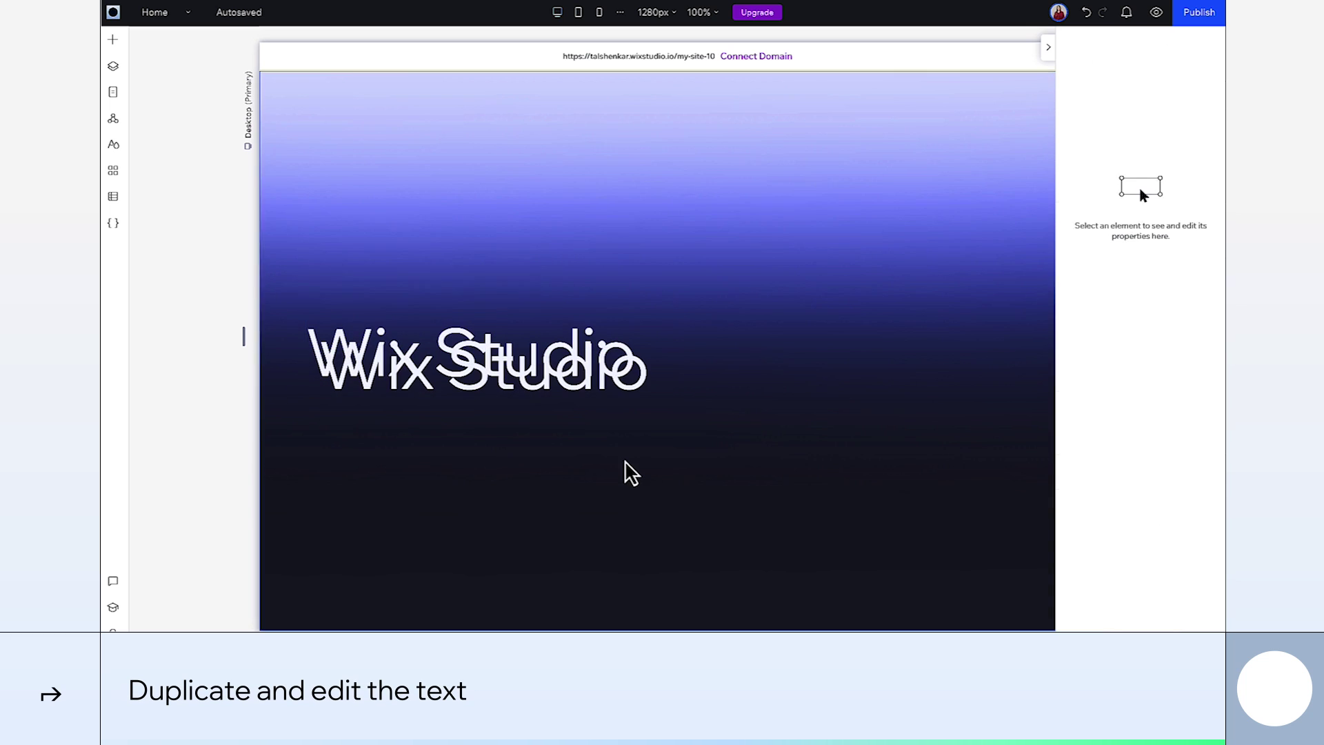
click(607, 378)
drag(606, 379, 591, 458)
click(345, 370)
text(Deliver brilliance.)
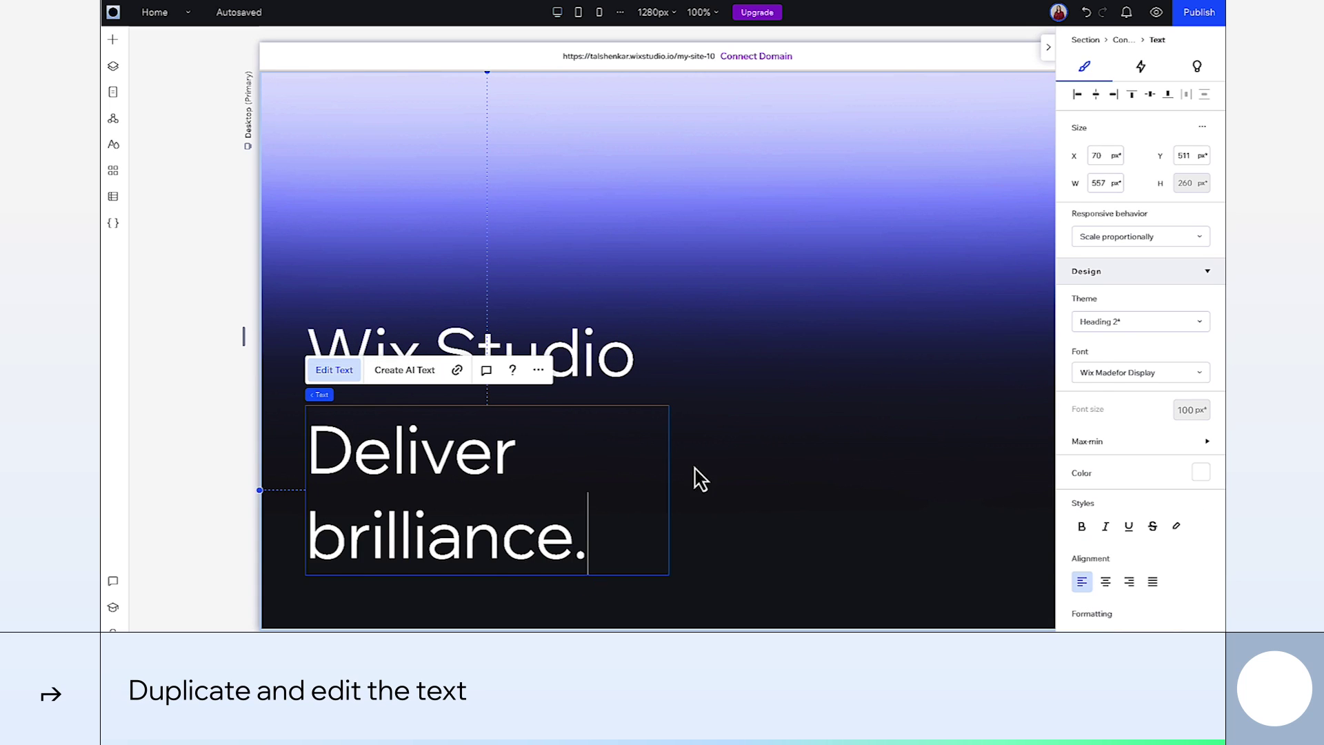
key(Escape)
drag(666, 490, 820, 482)
- Duplicate that line, colour the copy dark grey and stack it exactly over the original
key(ctrl+d)
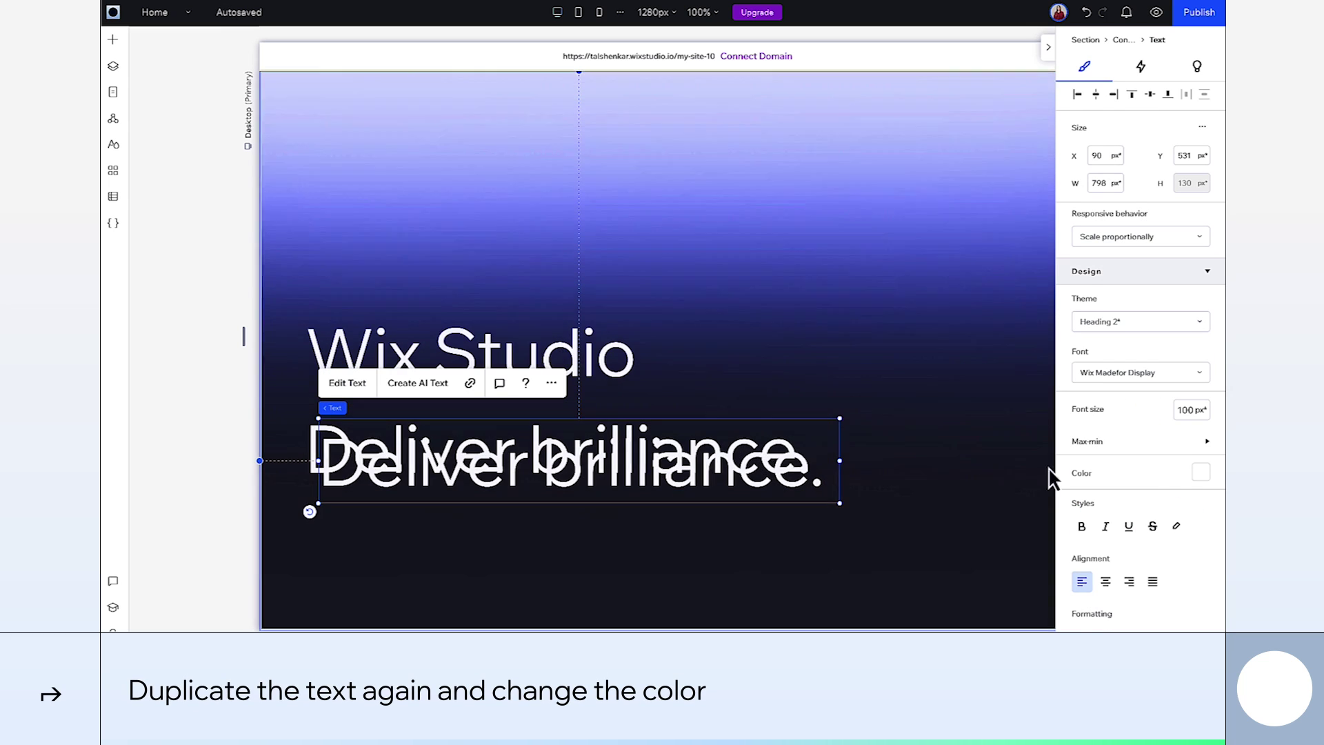
click(1201, 473)
click(1180, 447)
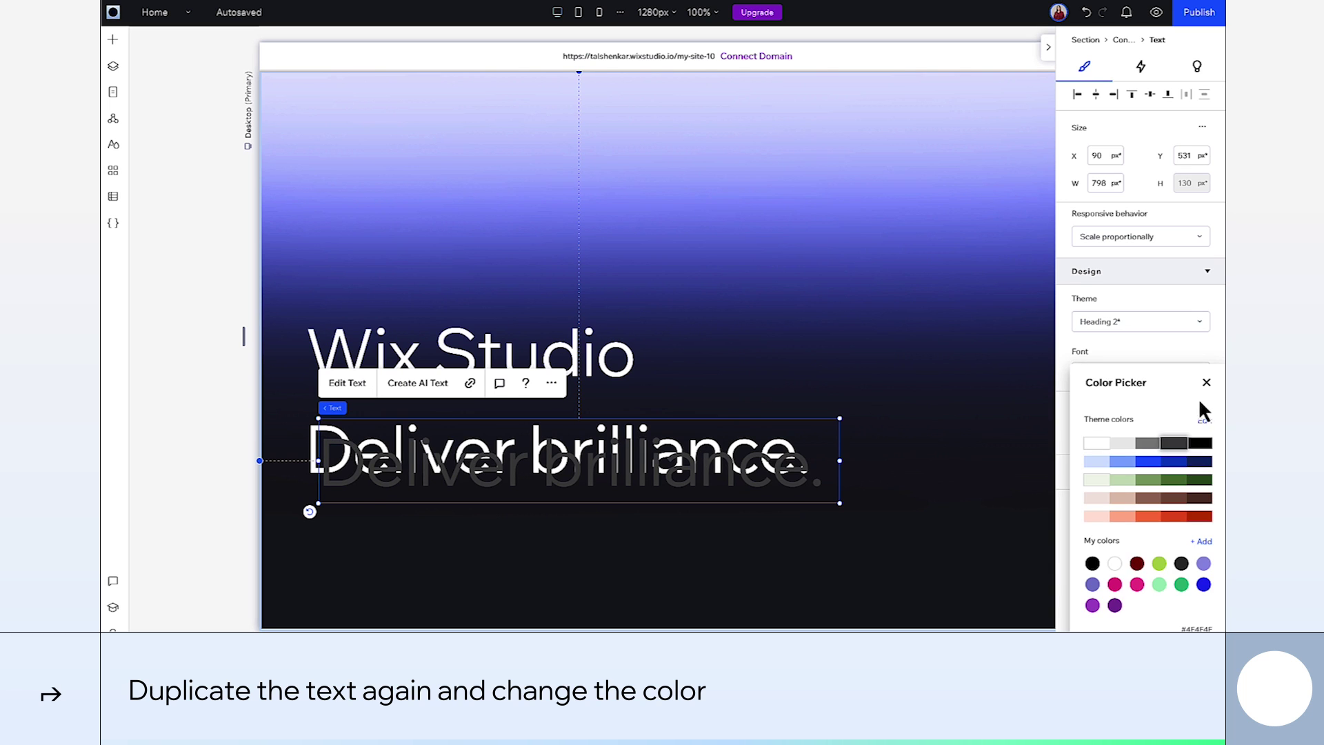
click(1206, 383)
drag(768, 481, 757, 471)
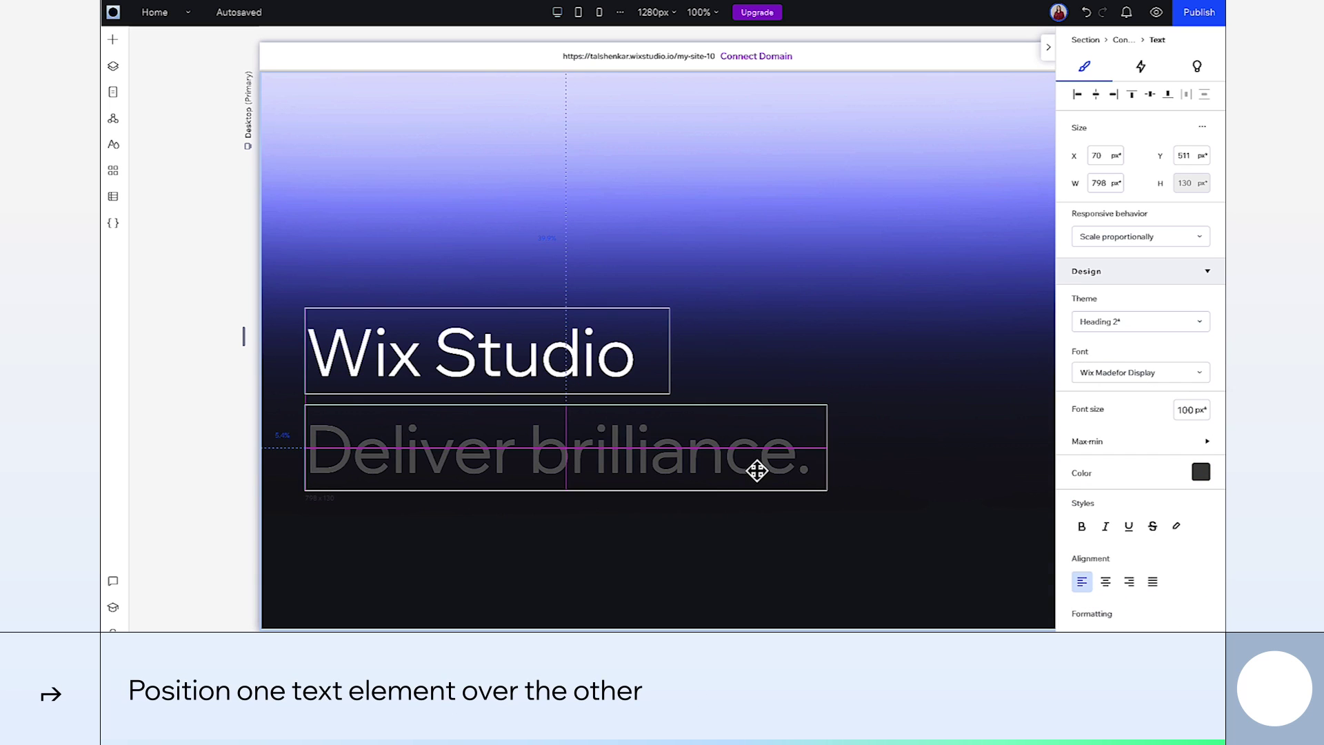
- Group both 'Deliver brilliance.' layers in a container with the white copy in front
click(116, 67)
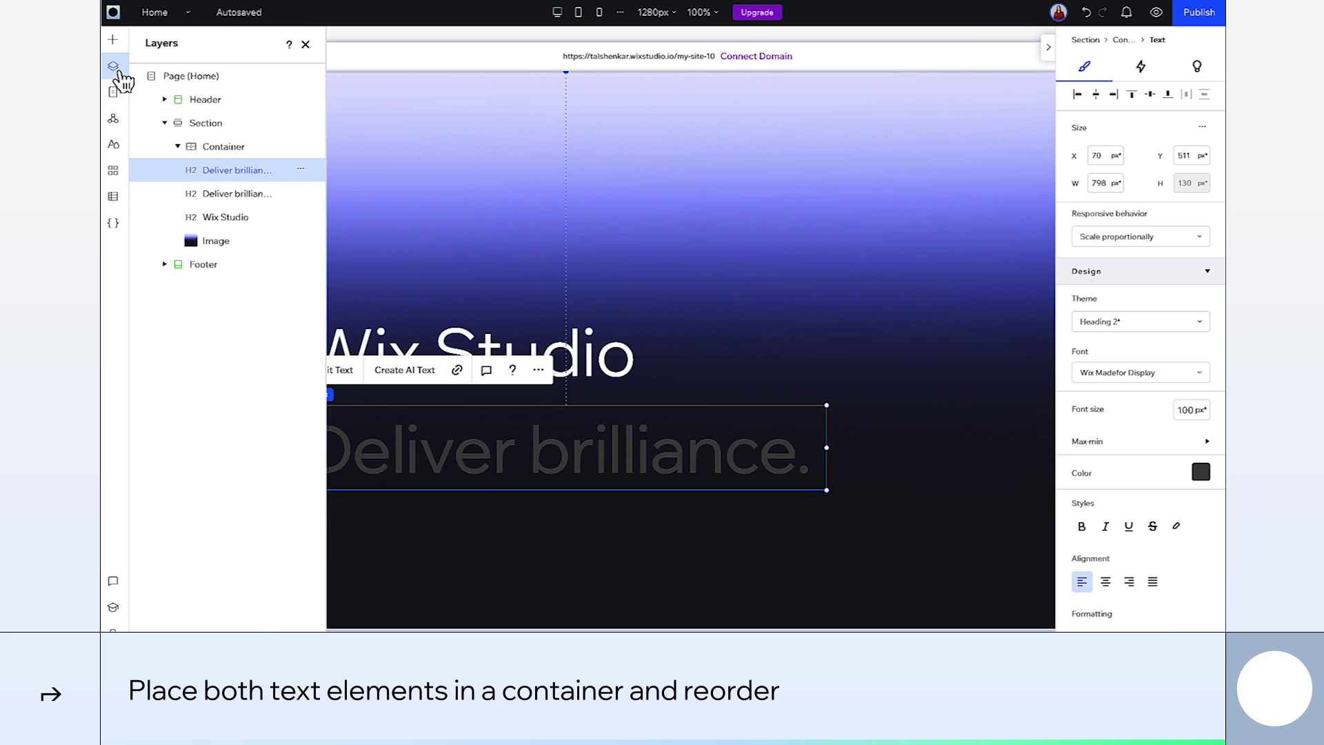
shift+click(217, 193)
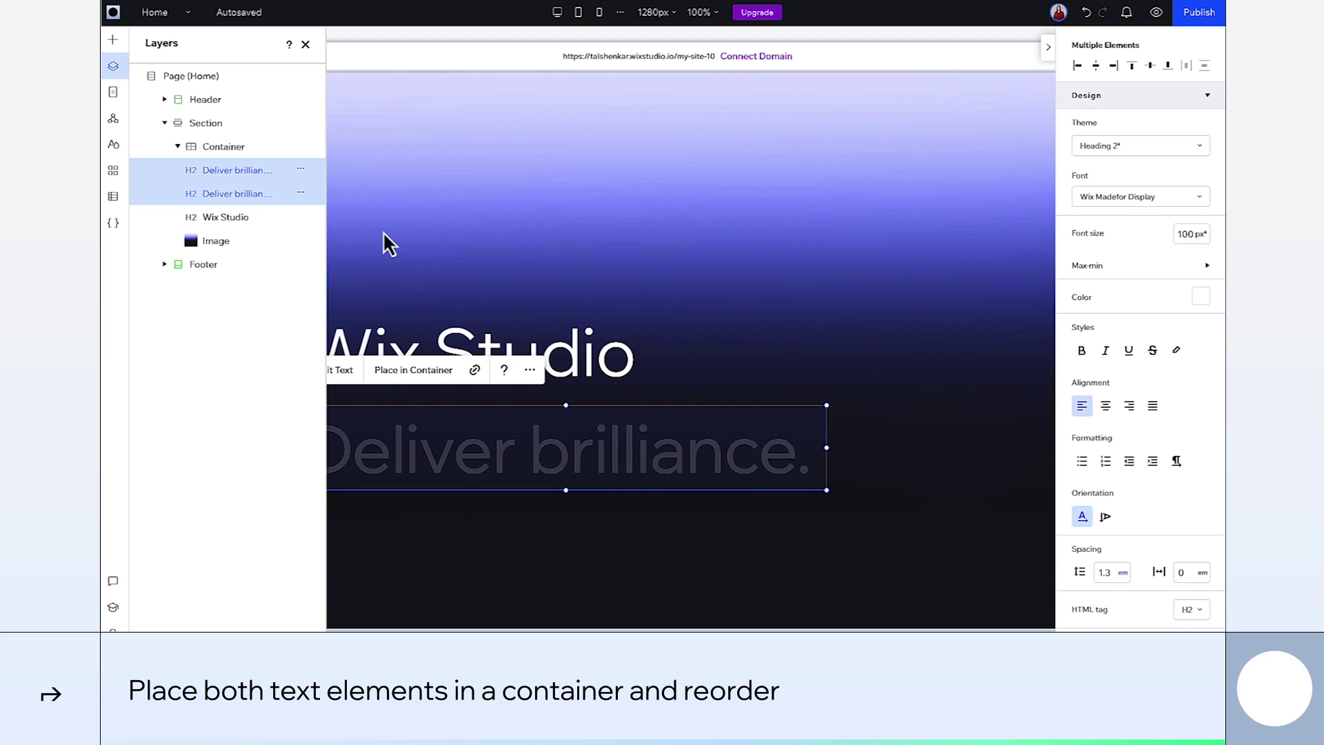
click(429, 370)
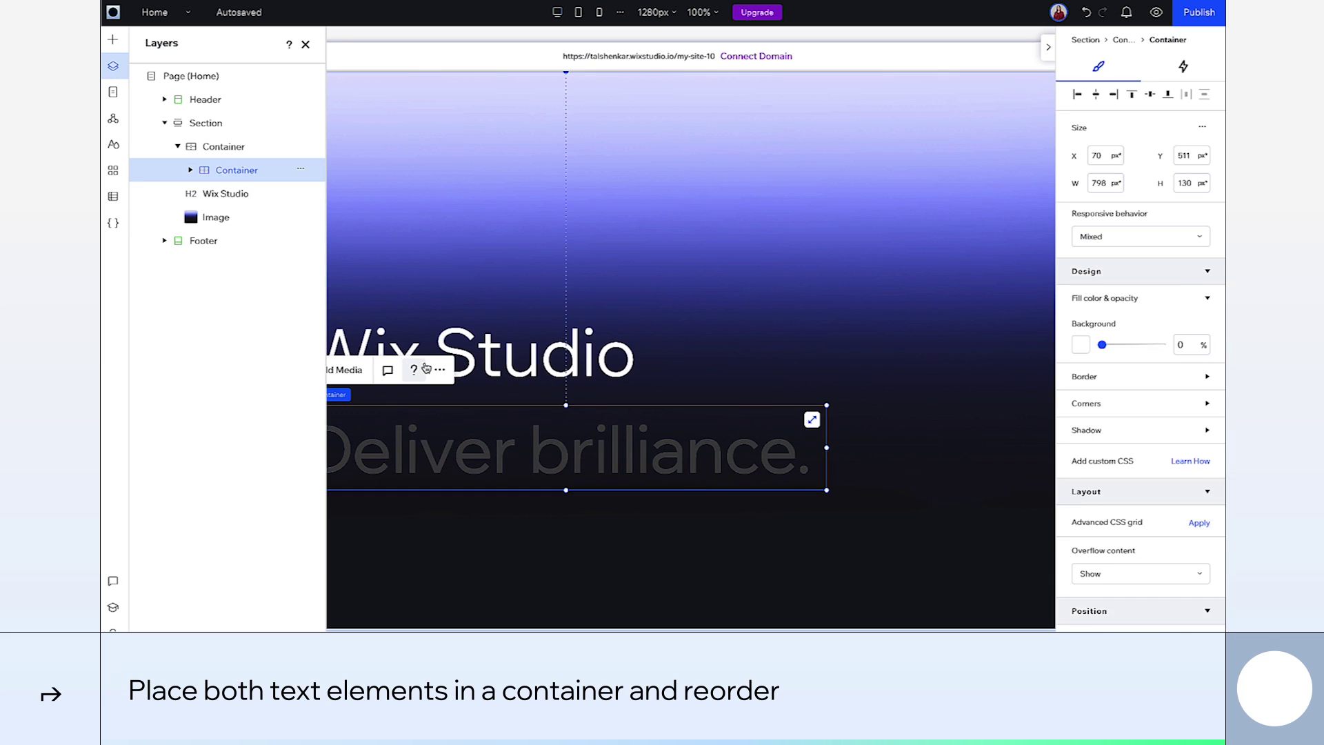
click(191, 170)
drag(234, 222, 236, 198)
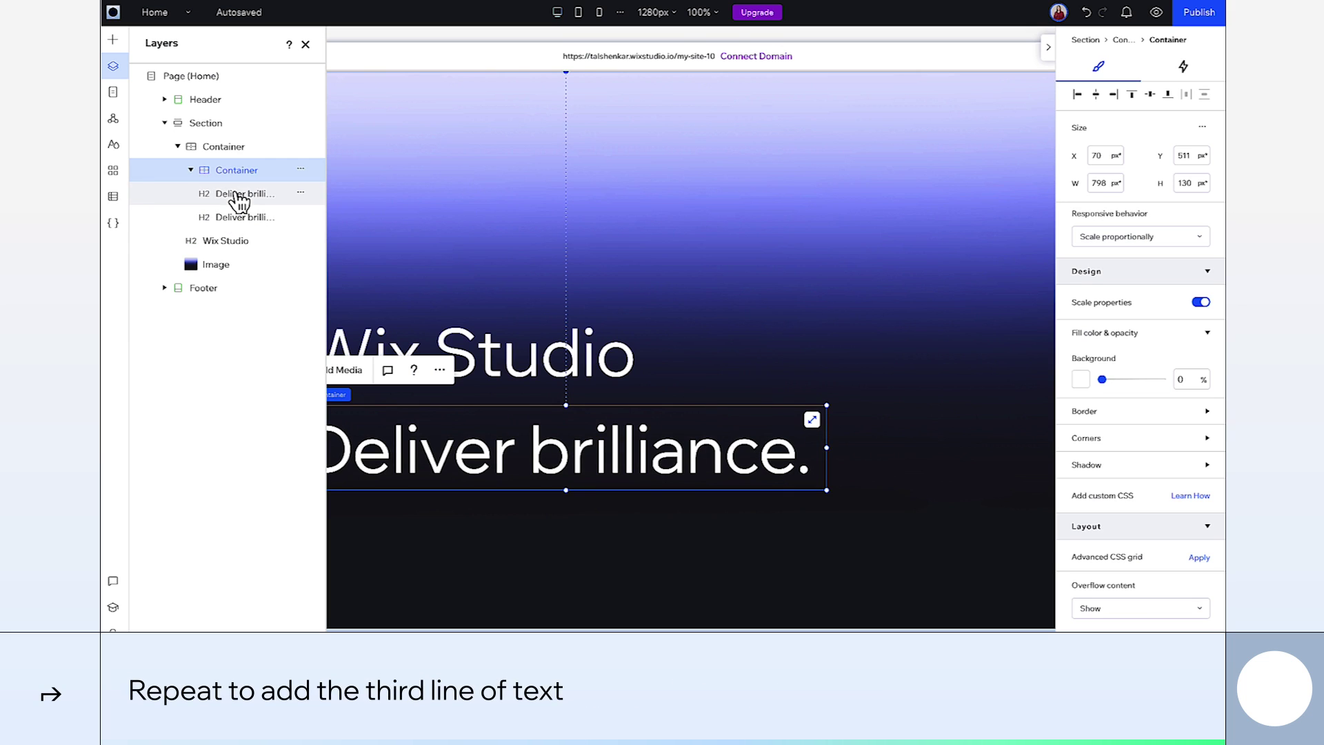
- Duplicate the Wix Studio title below 'Deliver brilliance.' and retype it as 'Smash deadlines'
scroll(452, 286, left, 3)
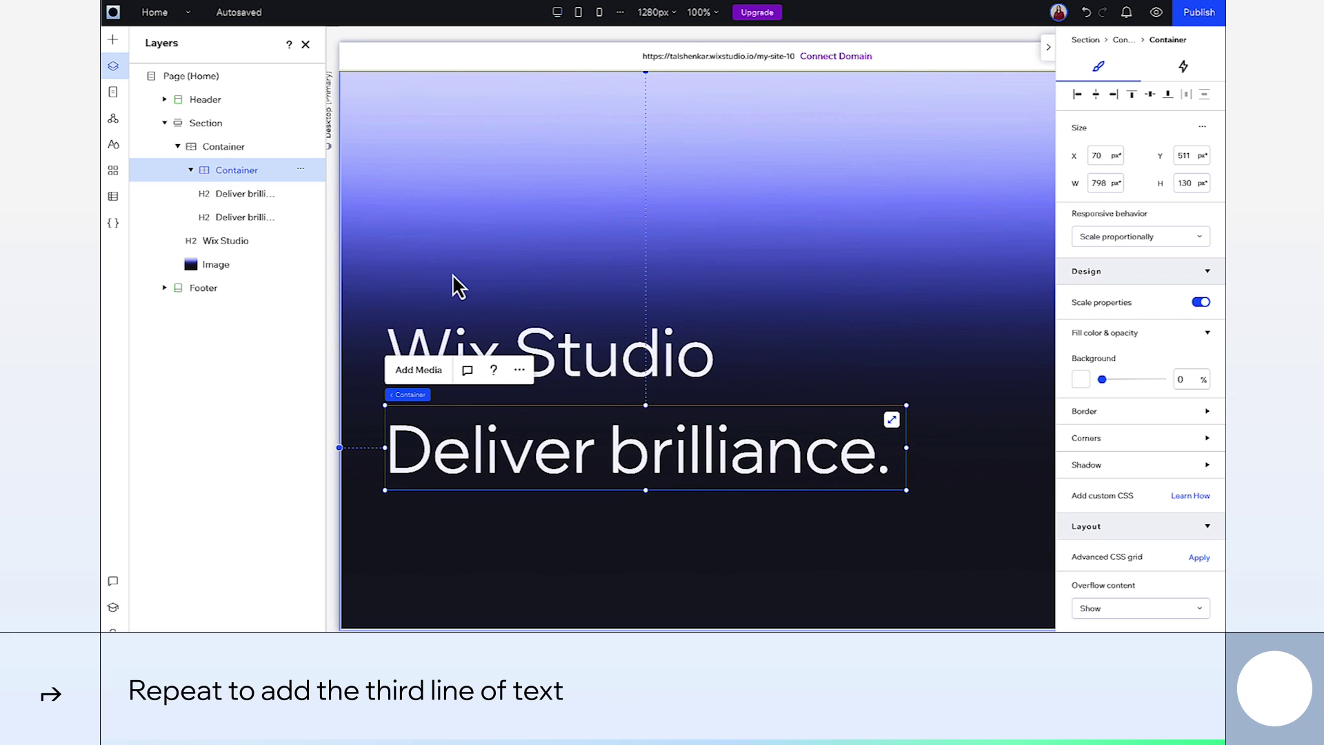
click(551, 353)
key(ctrl+d)
drag(798, 379, 607, 550)
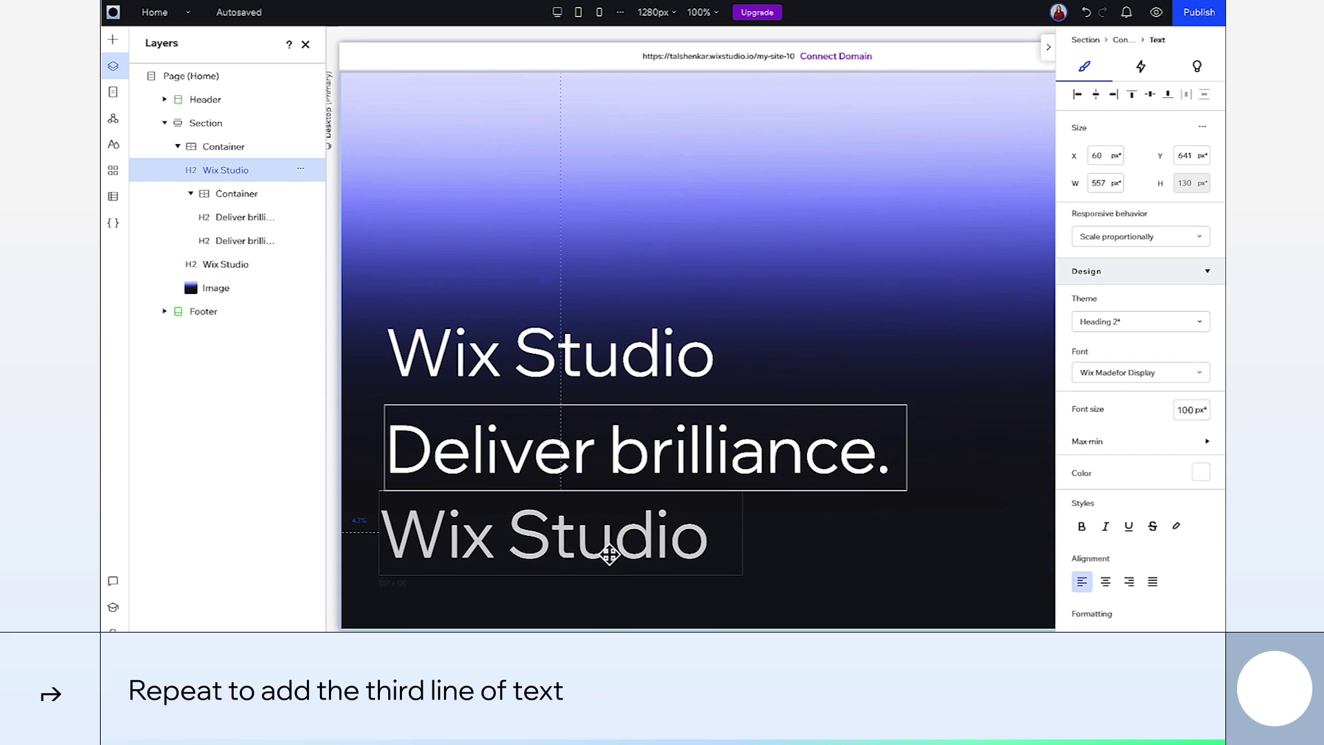
double_click(479, 532)
key(ctrl+a)
text(Smash deadlines)
click(657, 497)
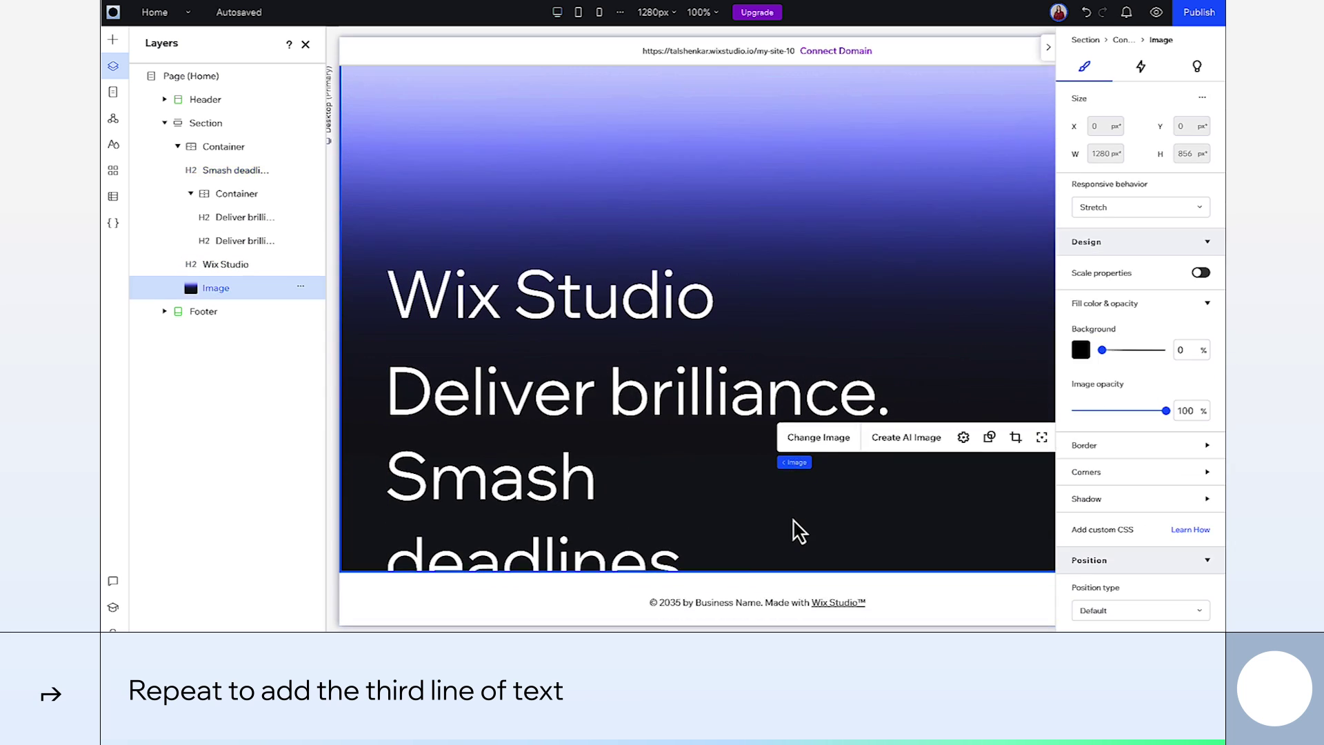
- Duplicate the Smash deadlines text, widen it to one line and colour the copy dark grey
click(690, 483)
key(ctrl+d)
drag(747, 519, 901, 473)
click(1201, 472)
click(1203, 482)
click(1207, 384)
- Group both Smash deadlines texts in a container with the white copy in front
shift+click(276, 194)
key(ctrl+g)
click(191, 171)
mouse_move(228, 216)
mouse_down()
mouse_move(231, 201)
mouse_move(232, 216)
mouse_up()
- Stack the three headlines vertically with zero item spacing
shift+click(235, 241)
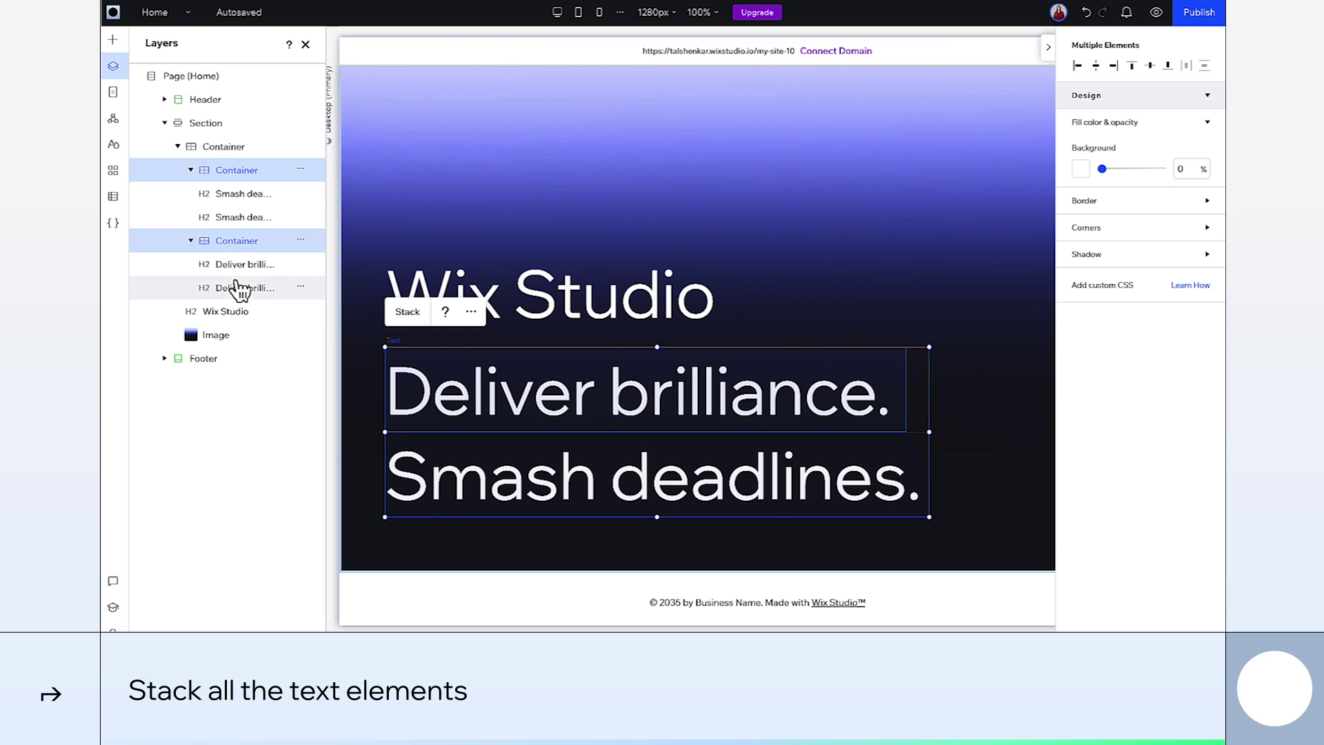
shift+click(240, 315)
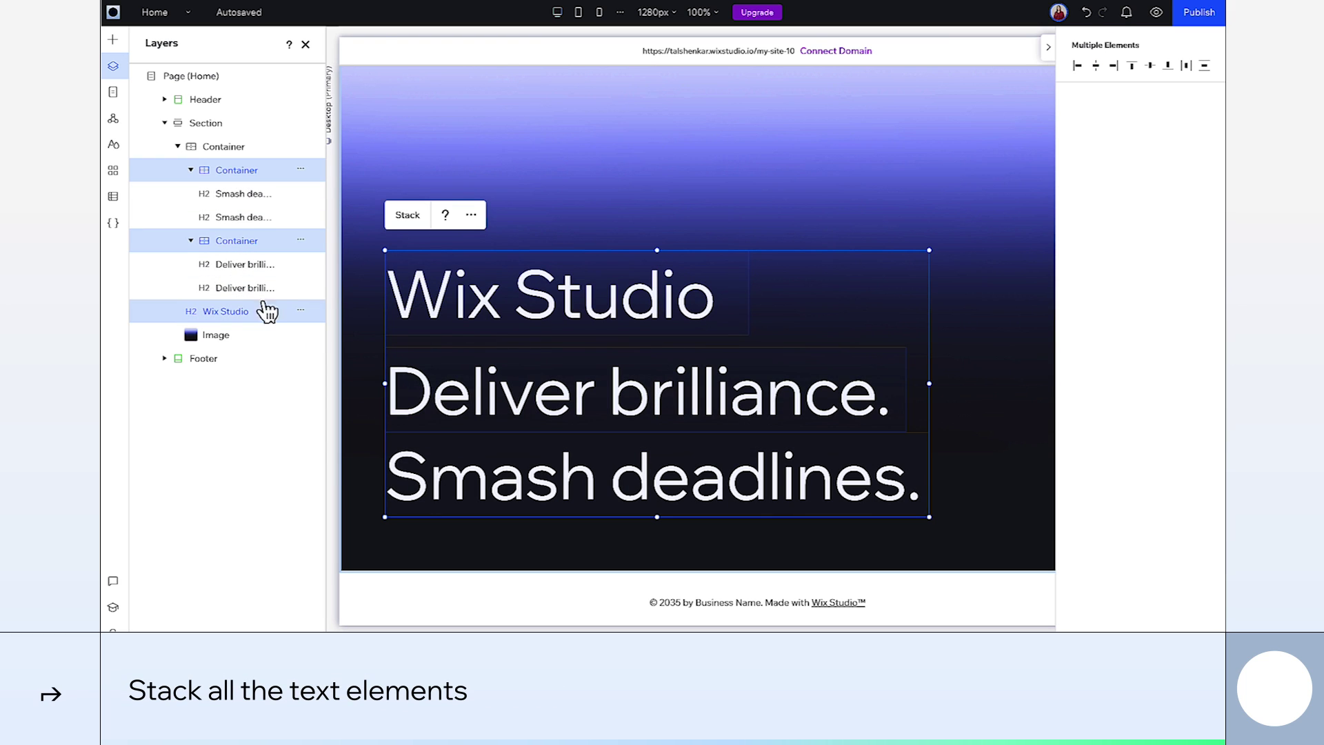
click(407, 217)
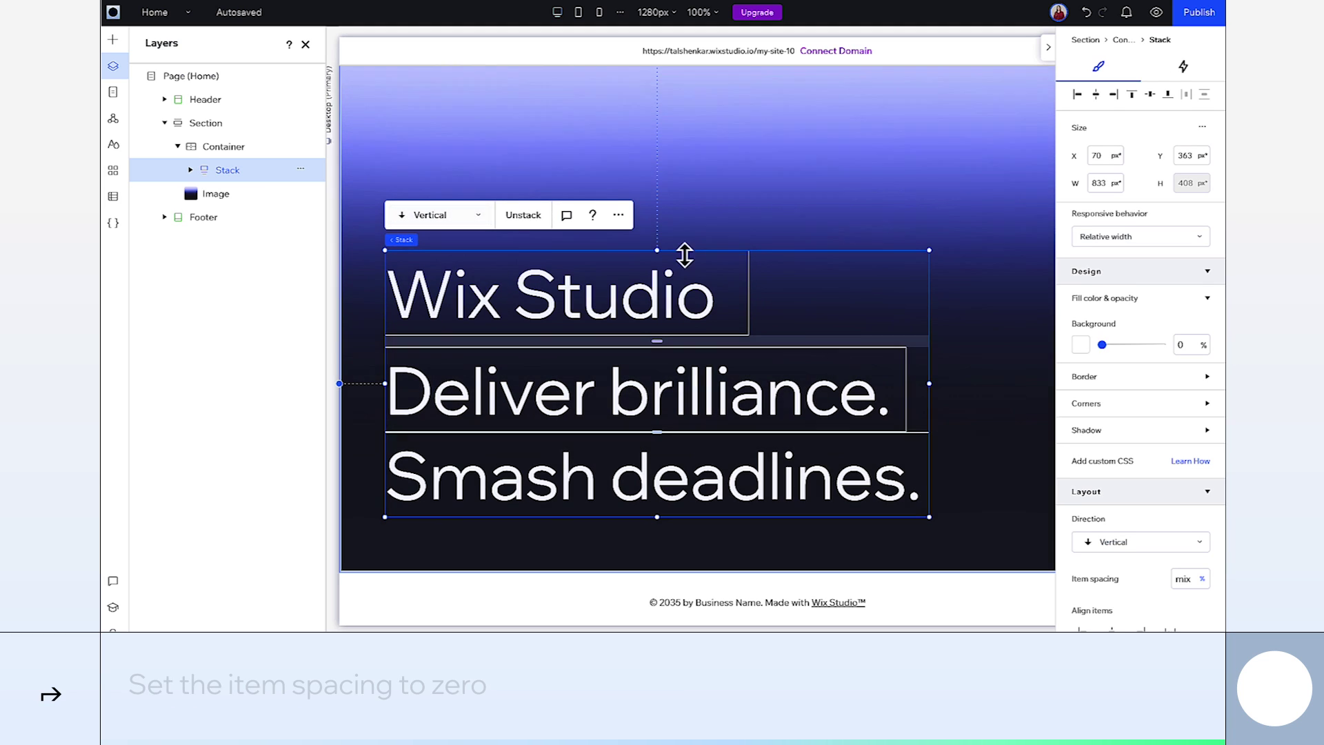
scroll(1195, 573, down, 3)
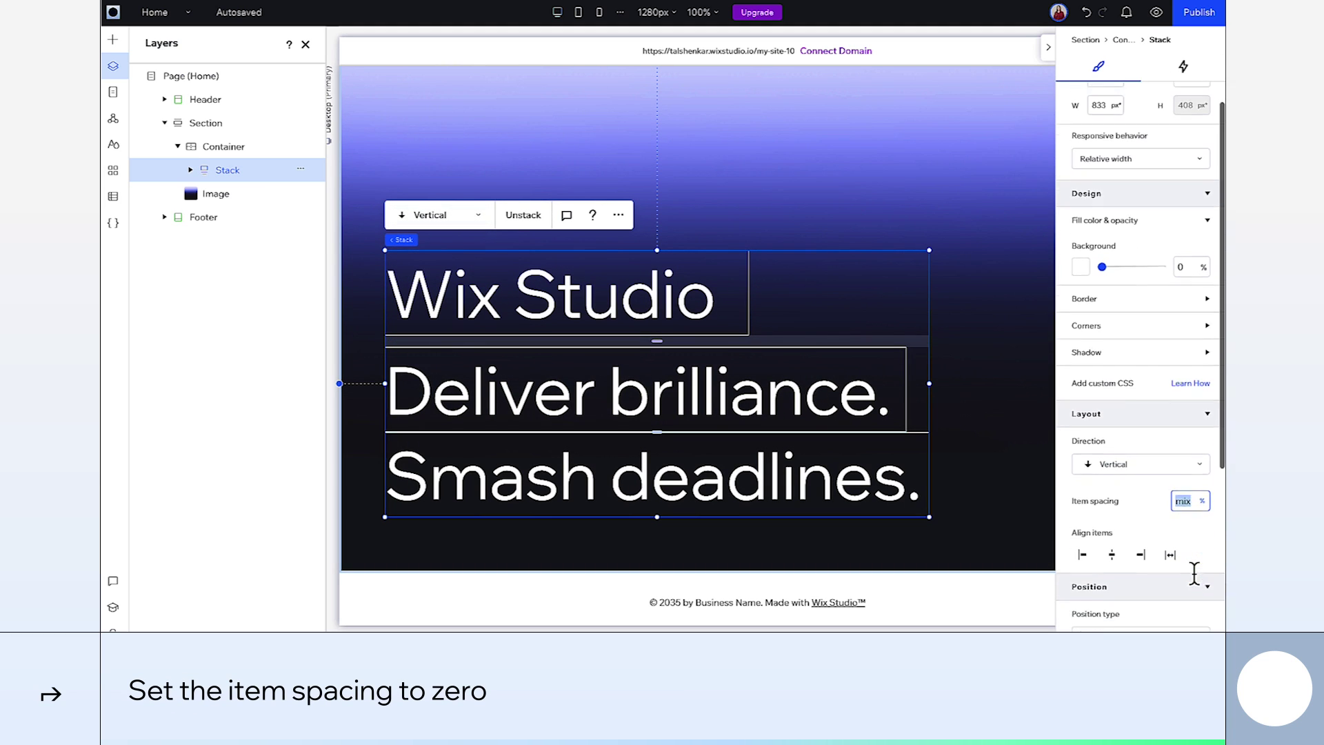
key(Return)
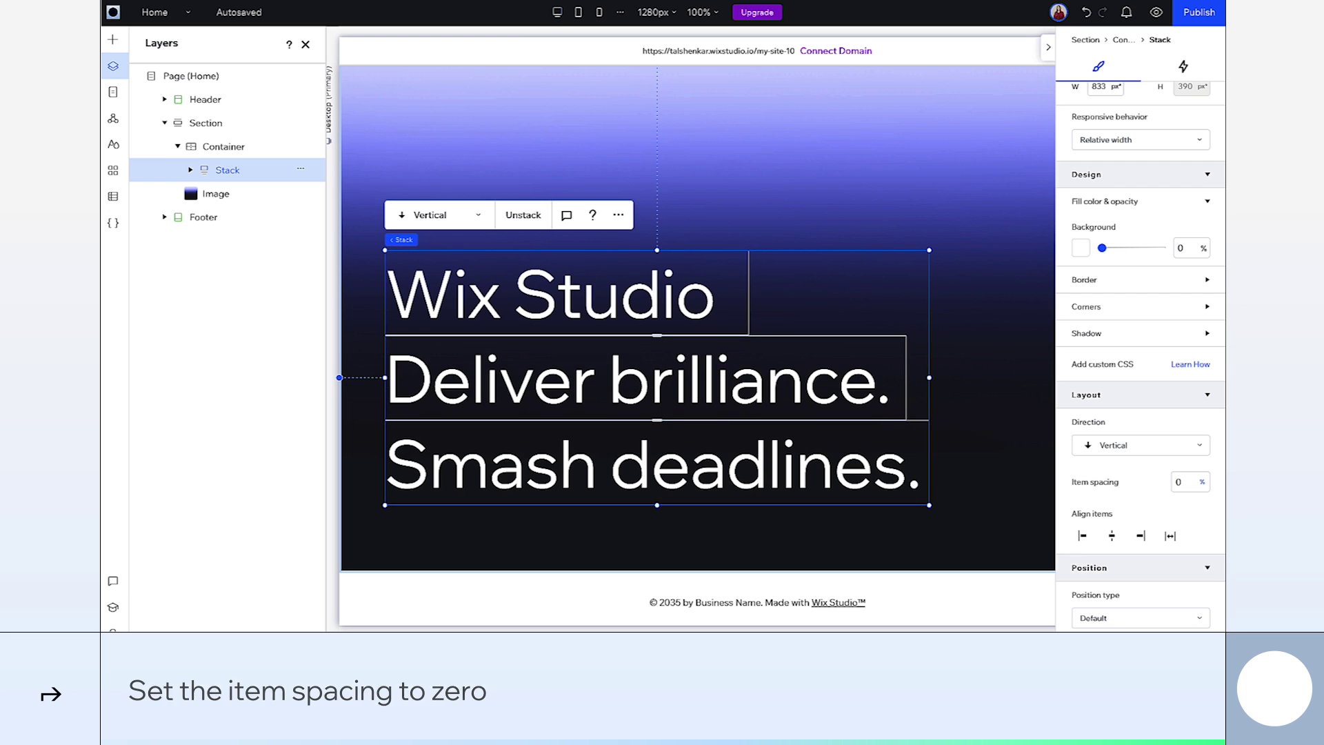
scroll(1141, 356, down, 8)
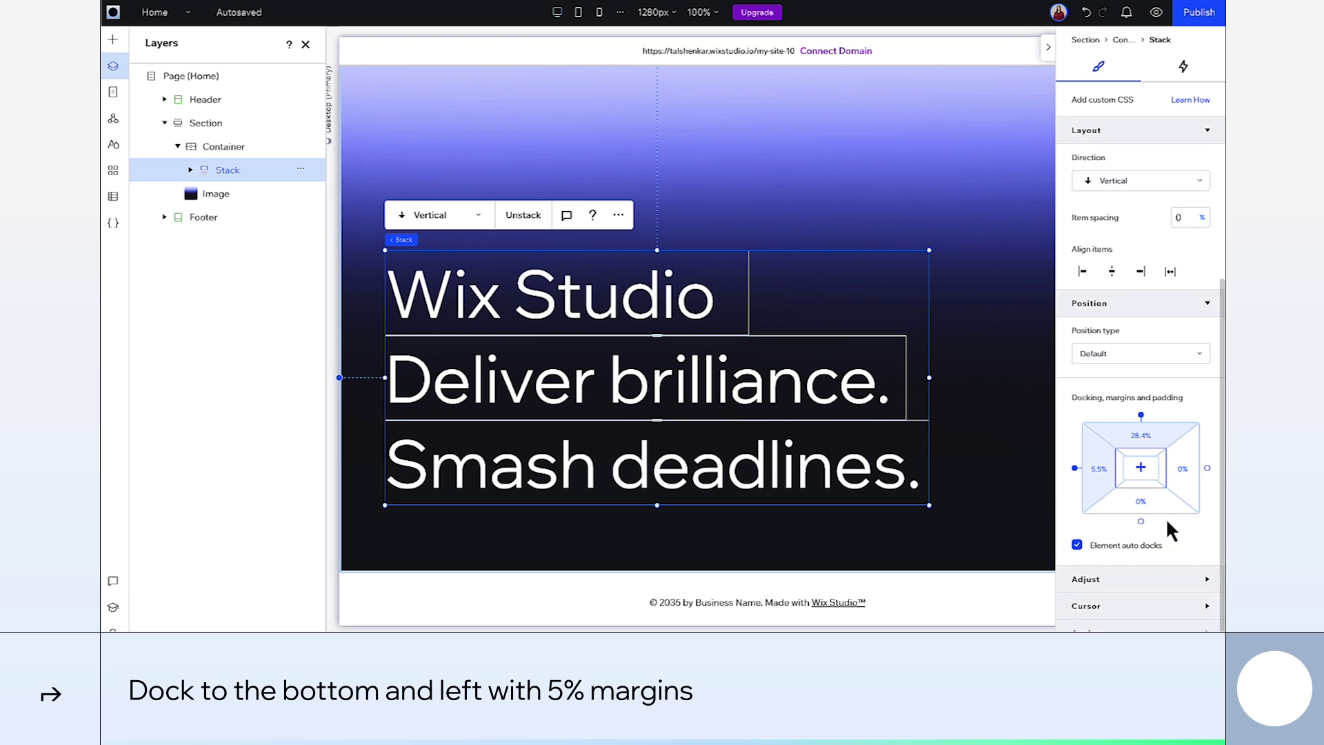
- Dock the headline stack to the bottom with 5% left and bottom margins
click(1141, 521)
click(1100, 471)
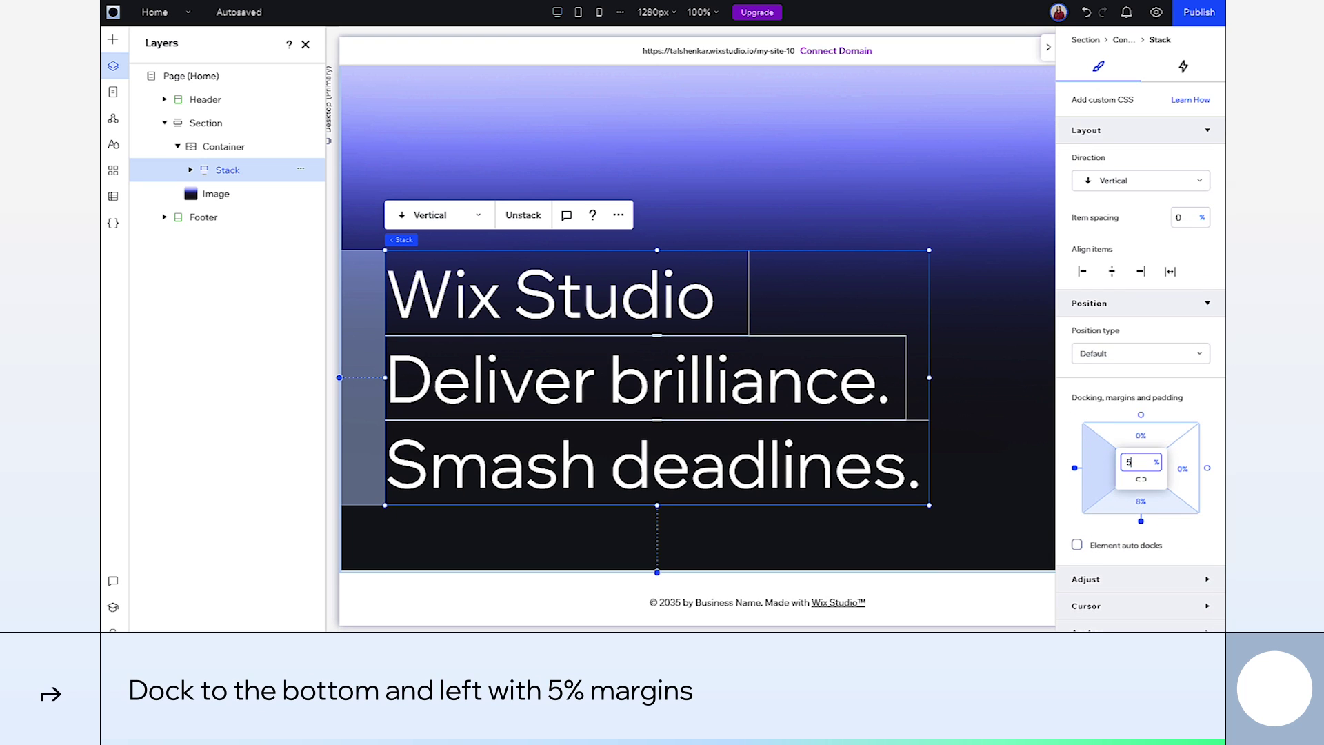
text(5)
key(Return)
click(1141, 502)
text(5)
key(Return)
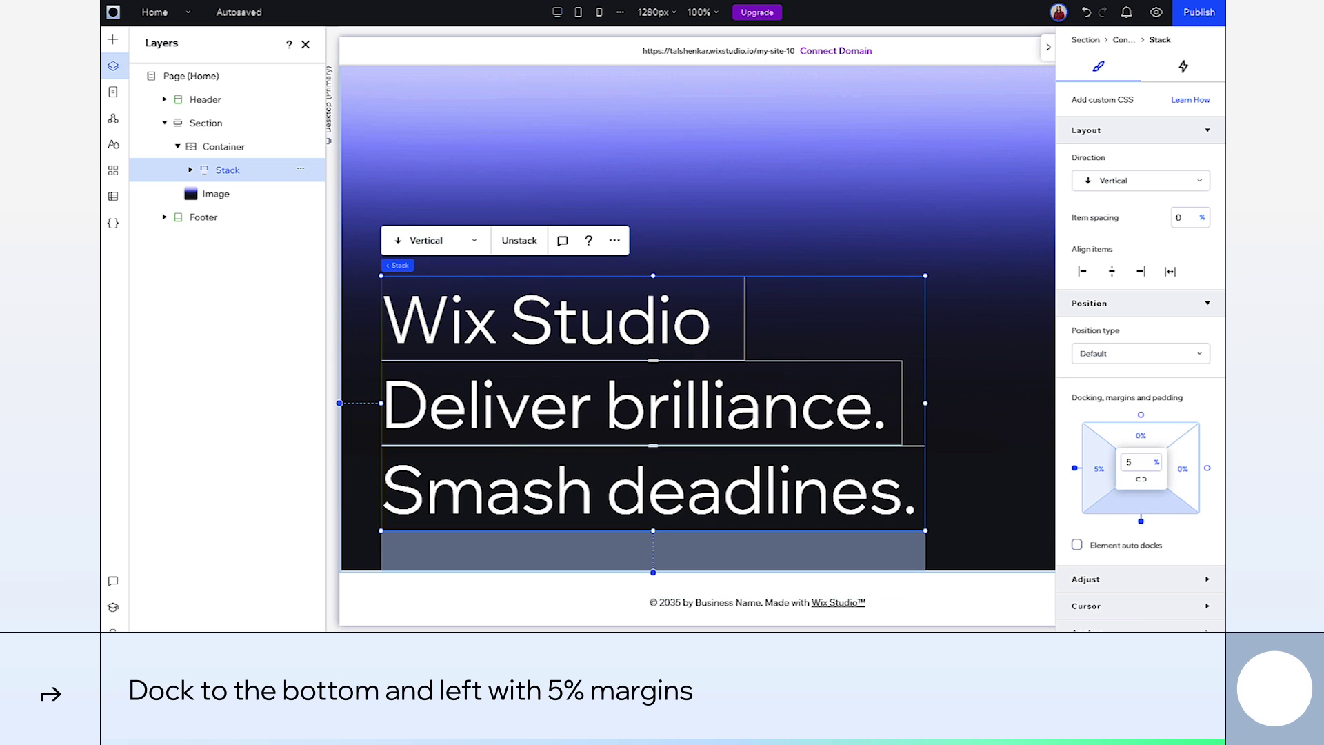
click(985, 453)
click(113, 67)
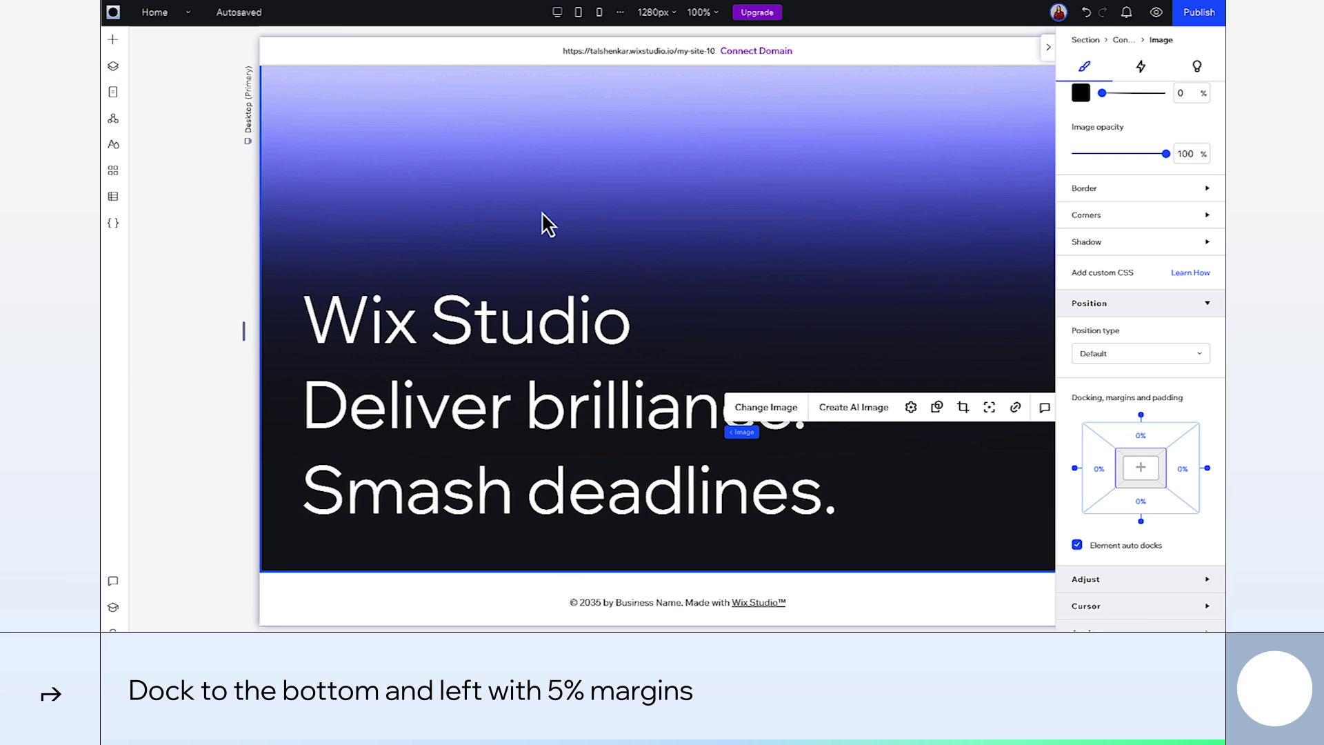
- Set the headline container's position type to Sticky
click(999, 206)
scroll(1139, 285, down, 5)
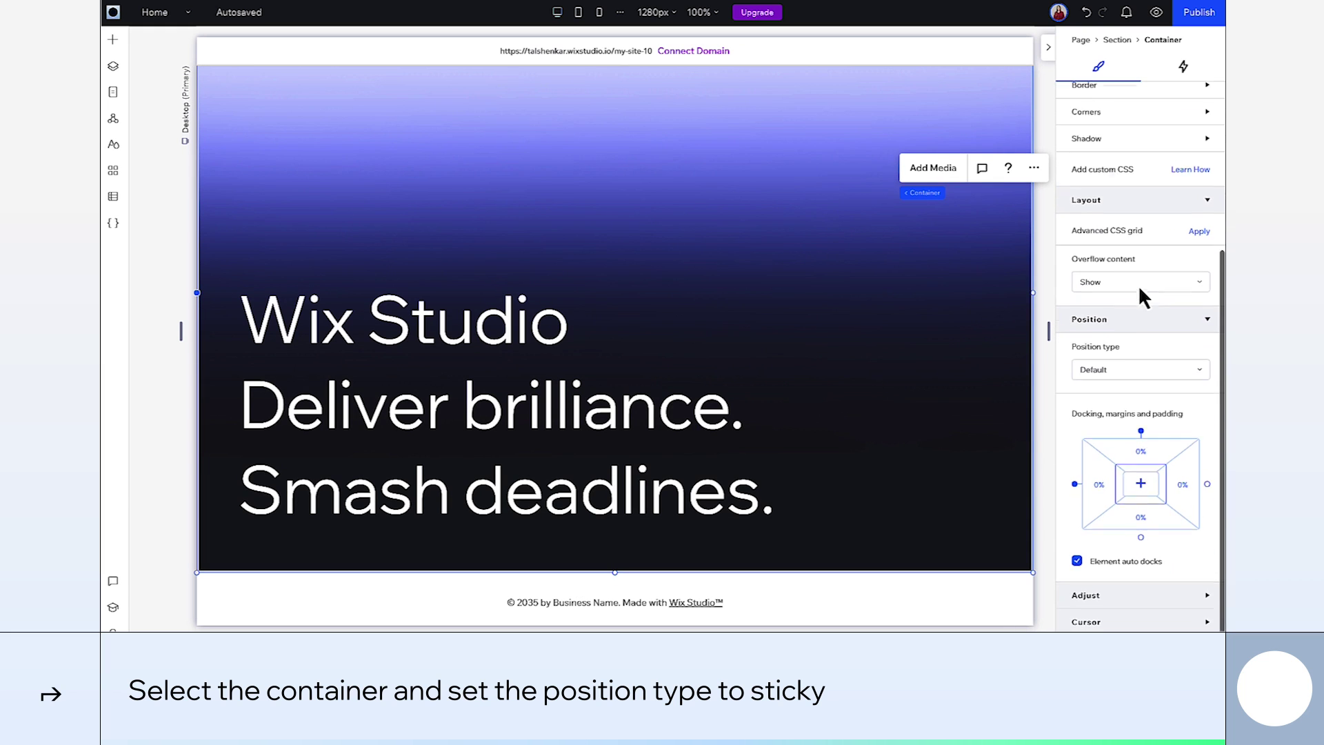
click(1134, 351)
click(1132, 374)
scroll(1129, 372, up, 3)
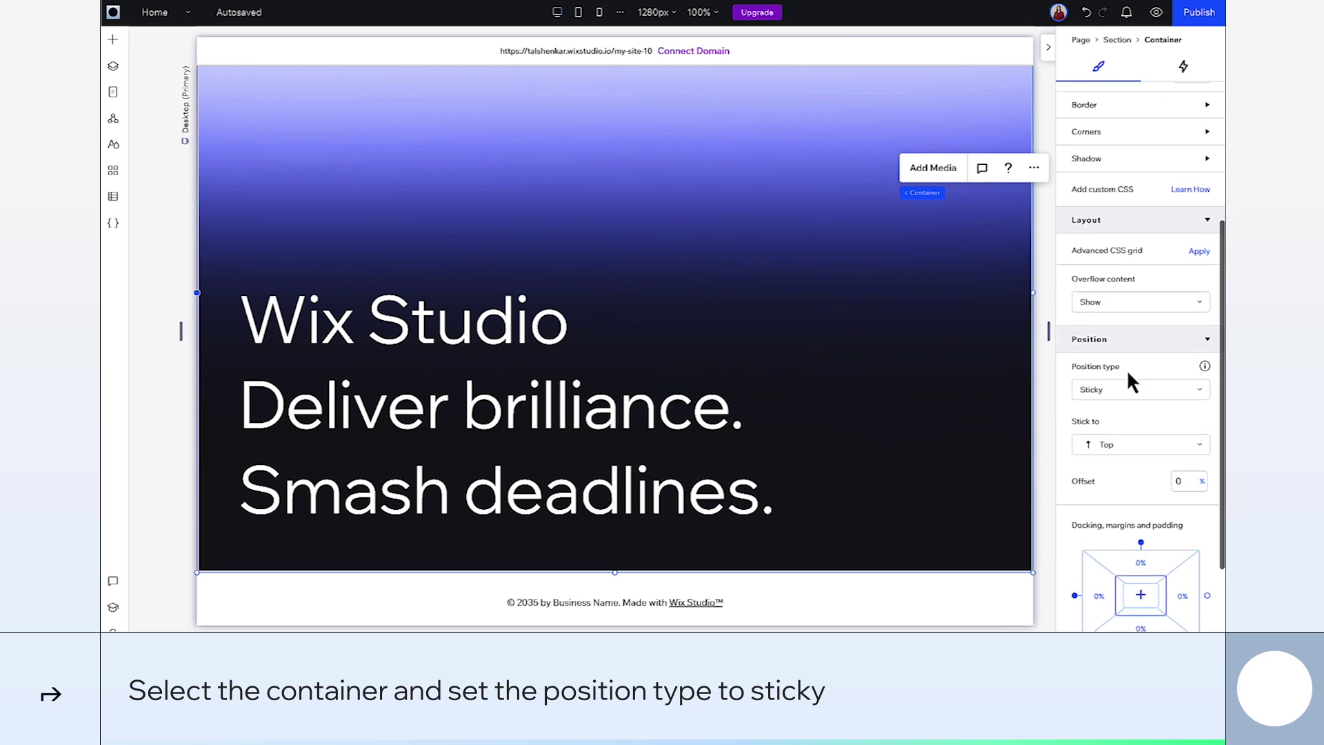
- Turn on advanced sizing for the hero section and set its height to 150 vh
click(1119, 42)
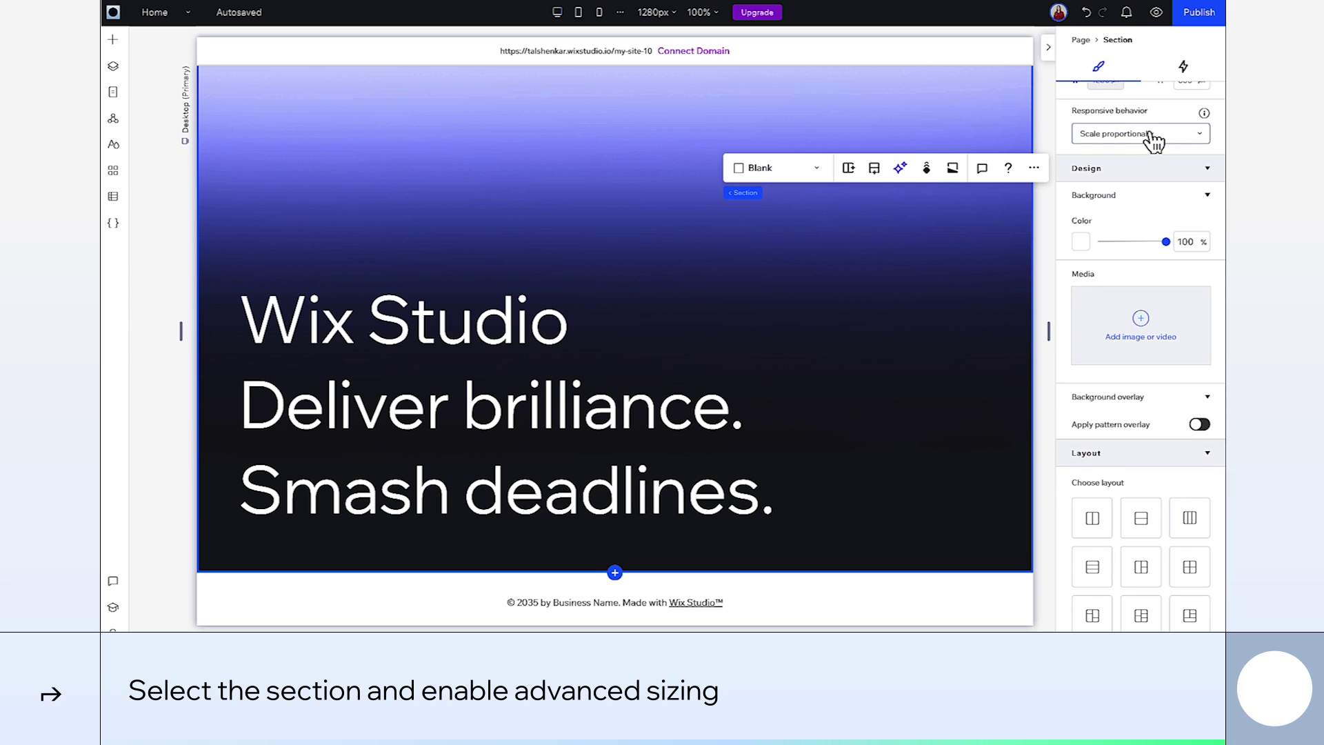
scroll(1153, 141, up, 2)
click(1197, 105)
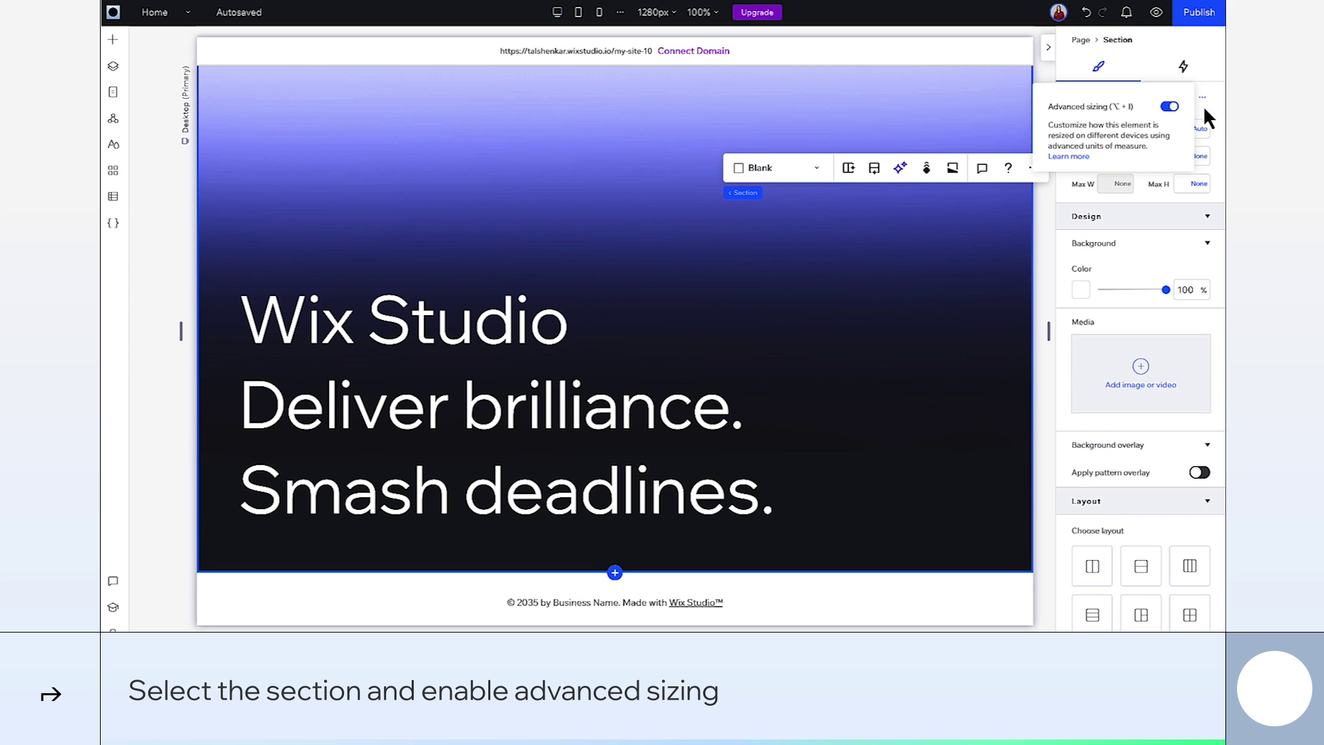
click(1202, 130)
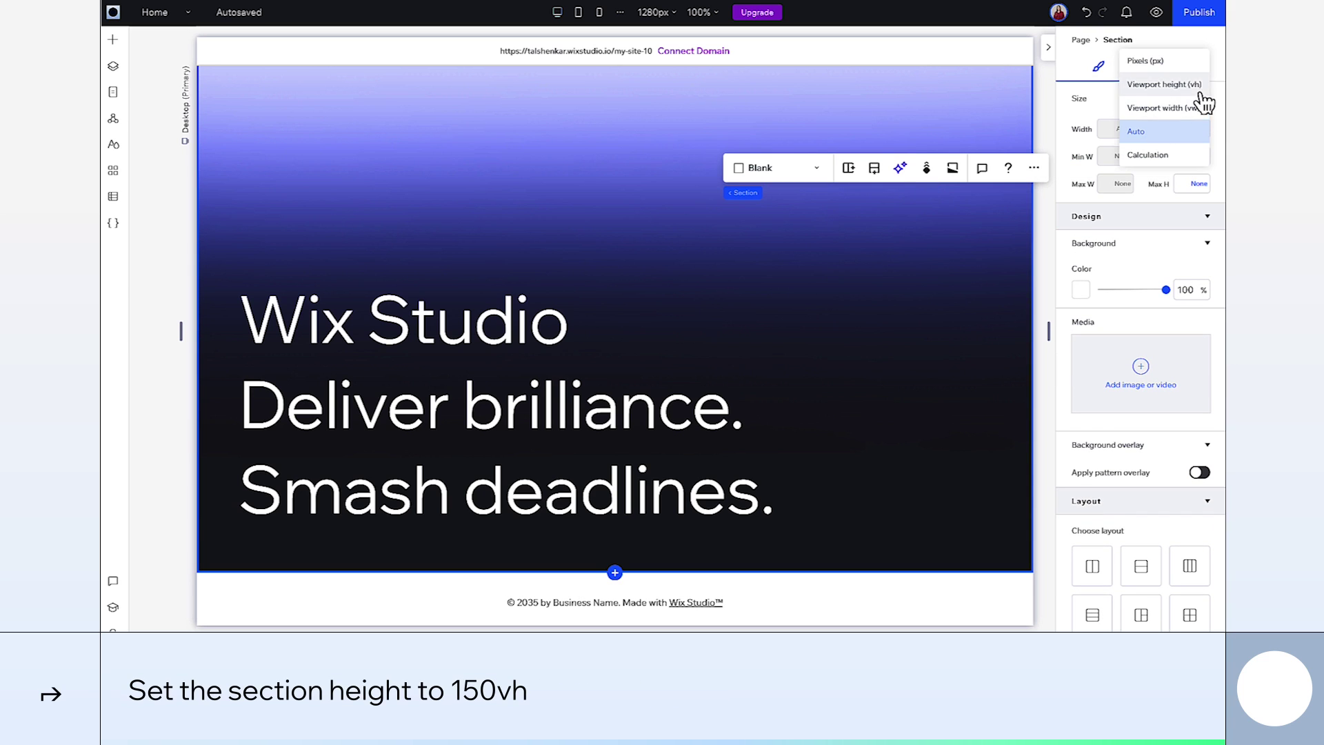
click(1166, 85)
key(Return)
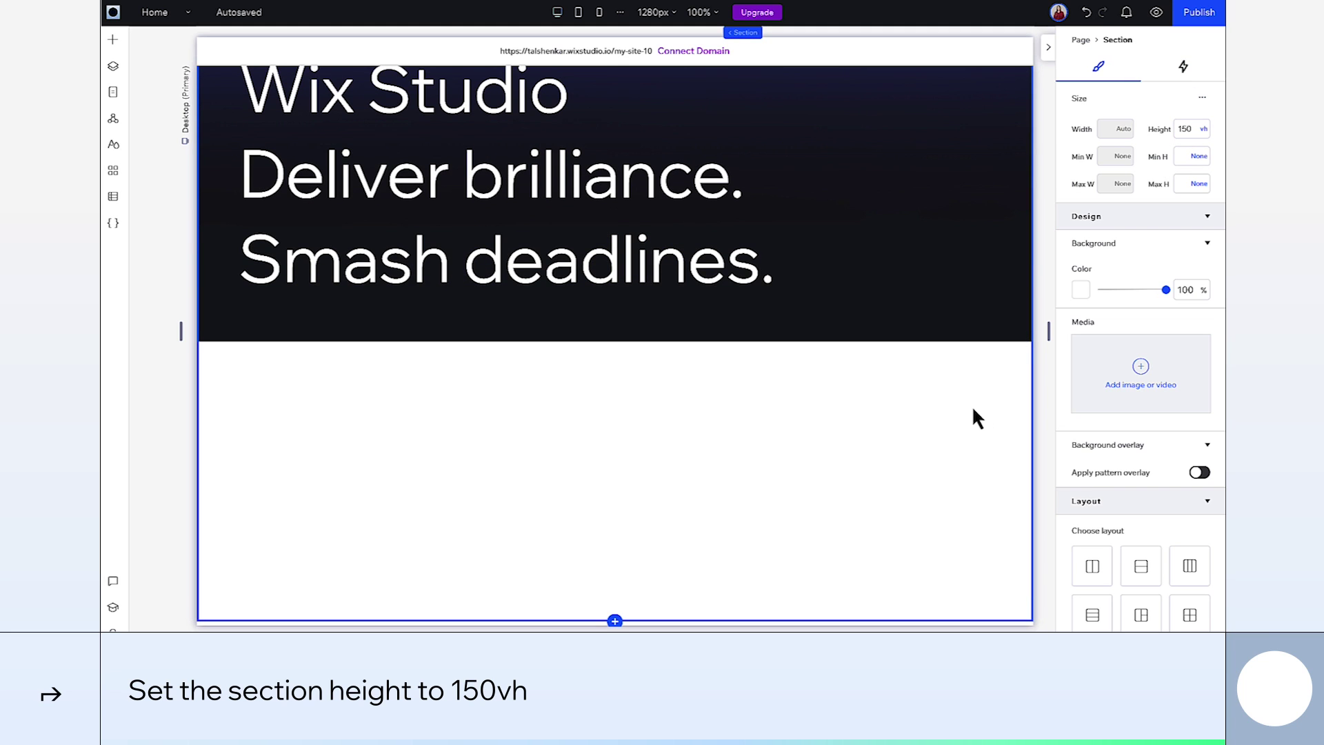
scroll(973, 409, up, 3)
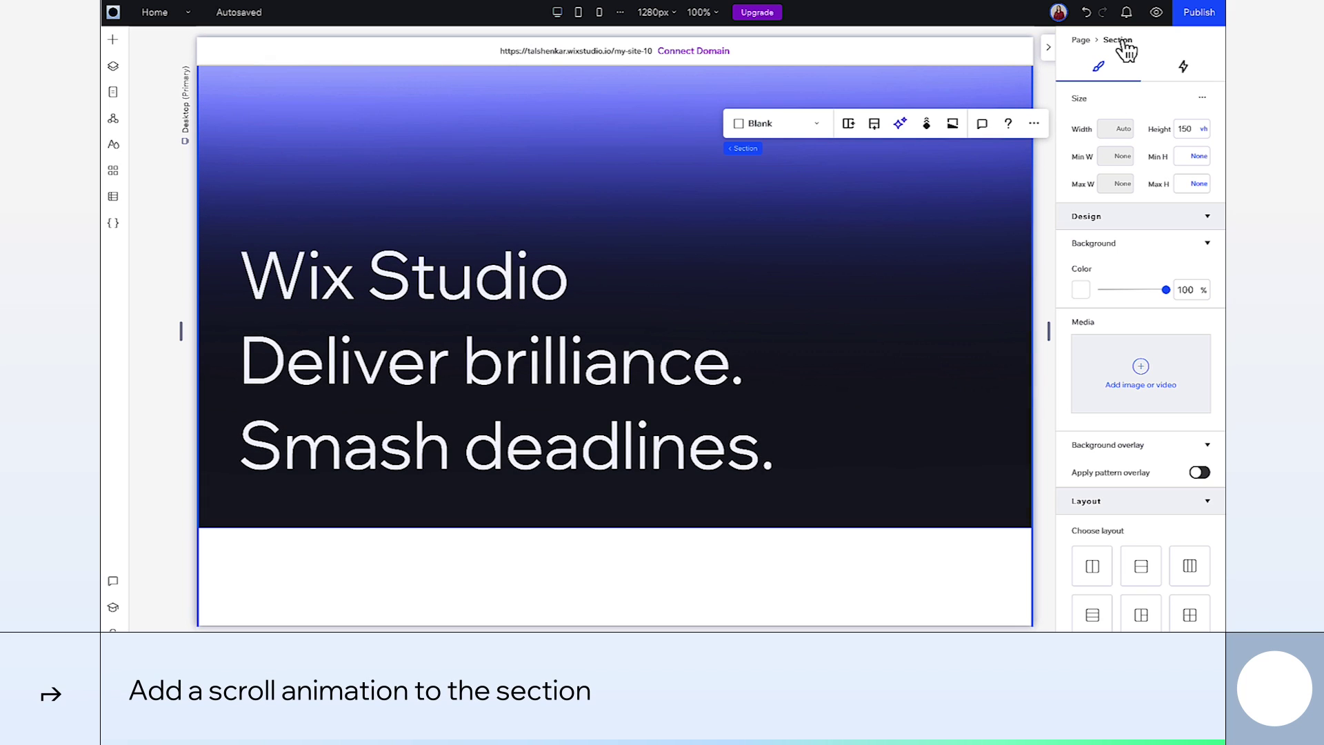
- Add a Reveal scroll animation to the 'Deliver brilliance.' headline with direction From left
click(1181, 68)
click(1145, 261)
click(1096, 295)
click(1153, 147)
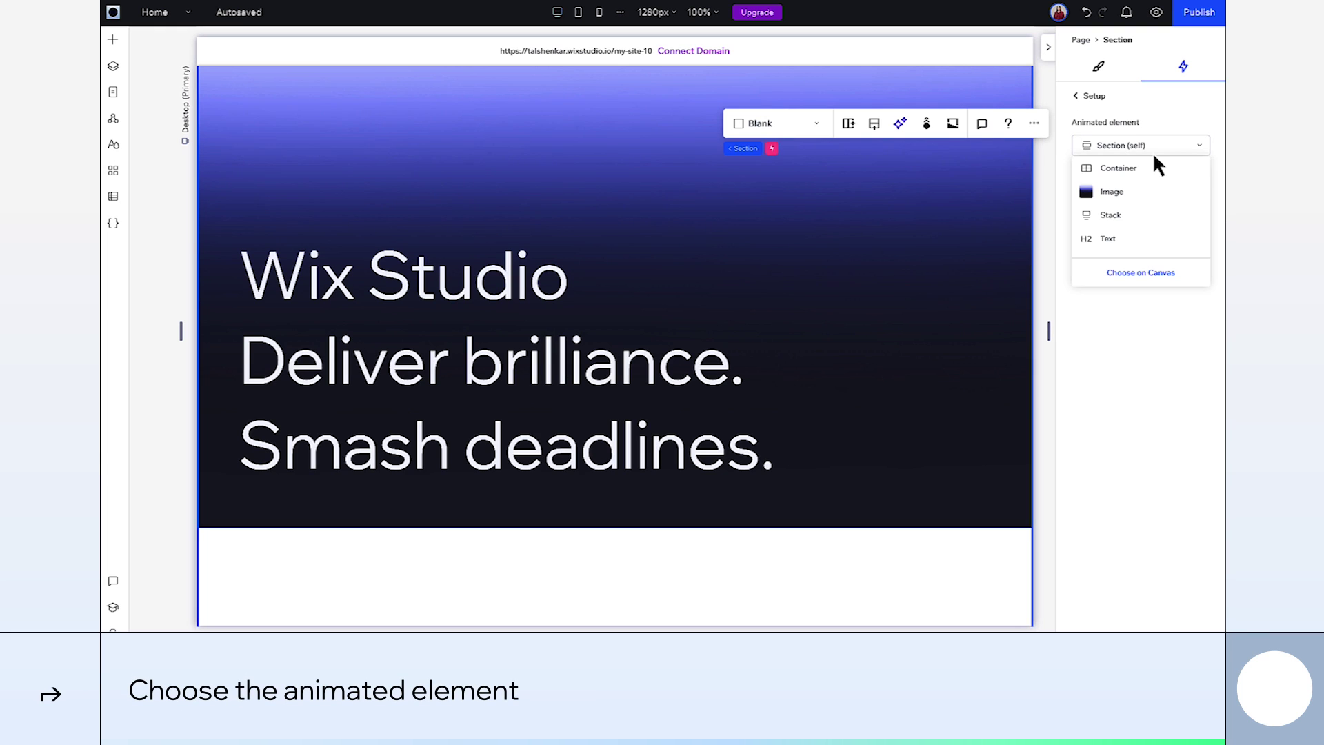
click(1141, 272)
click(770, 363)
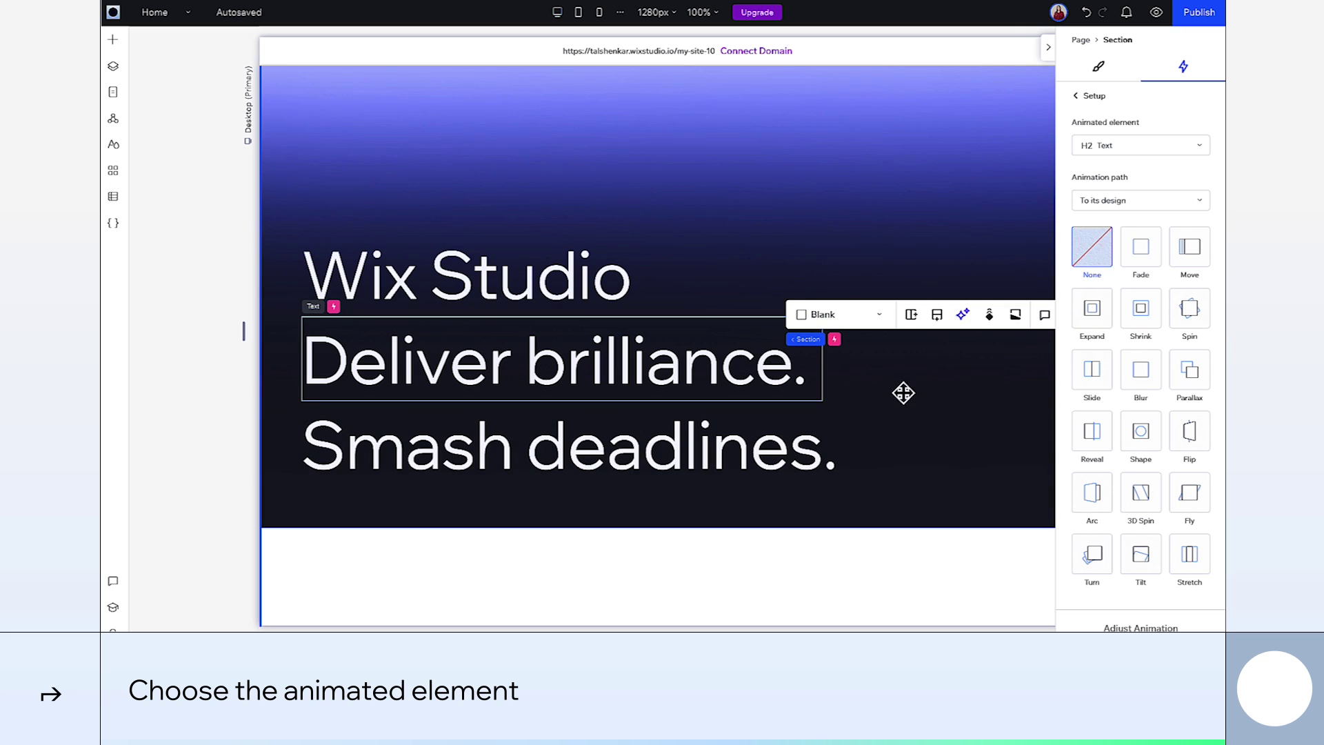
click(1088, 441)
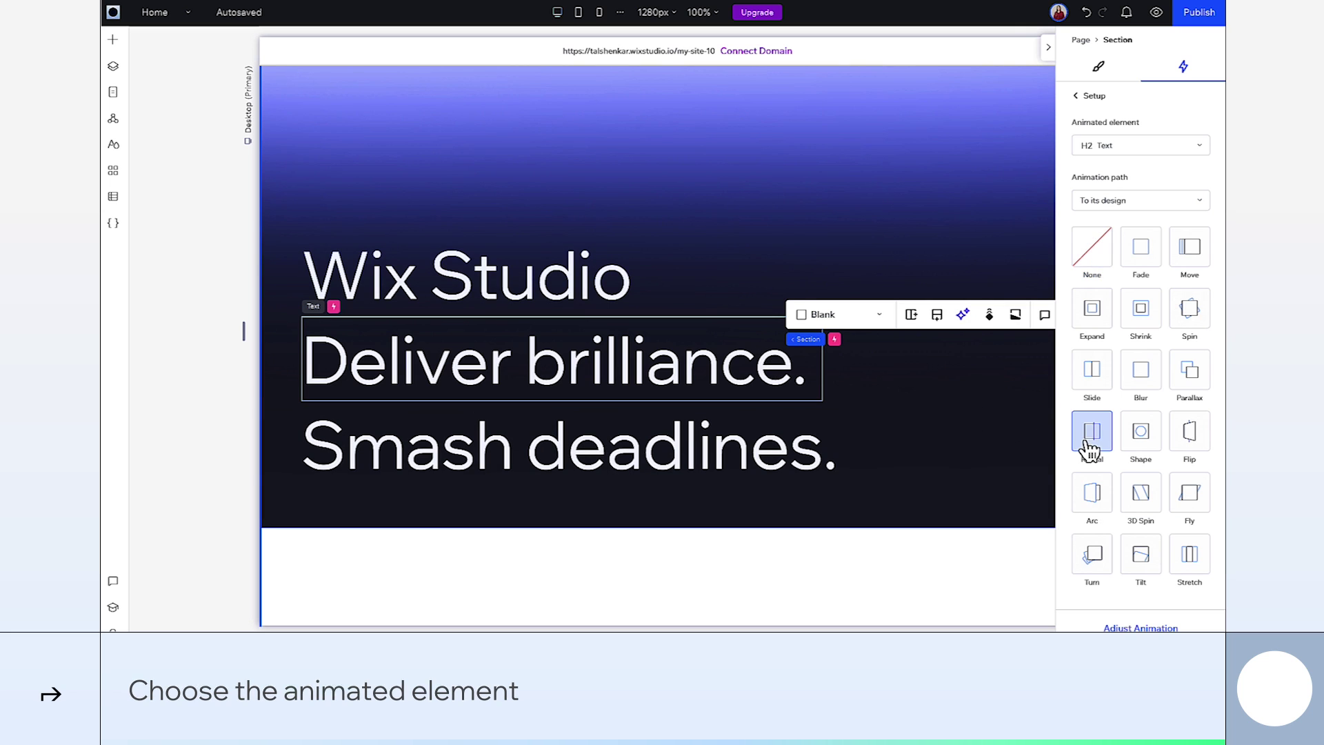
click(1176, 626)
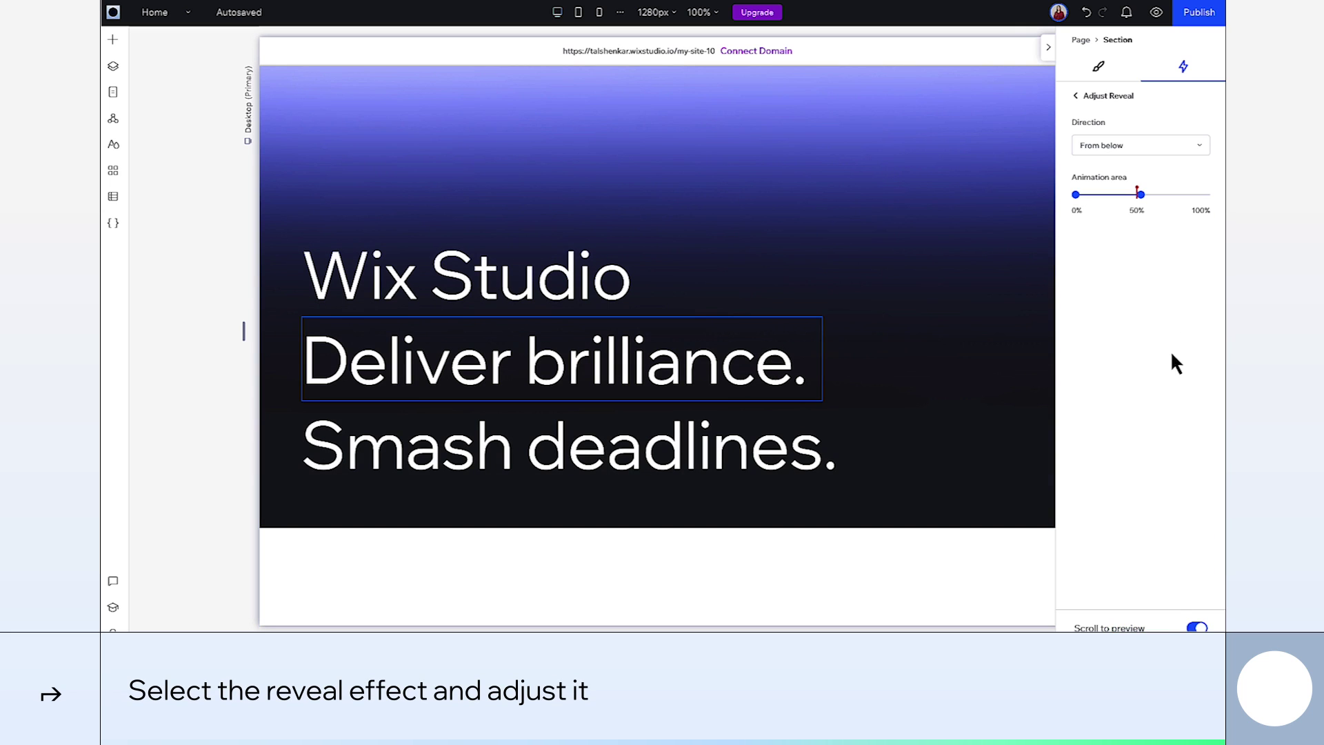
click(1150, 148)
click(1143, 191)
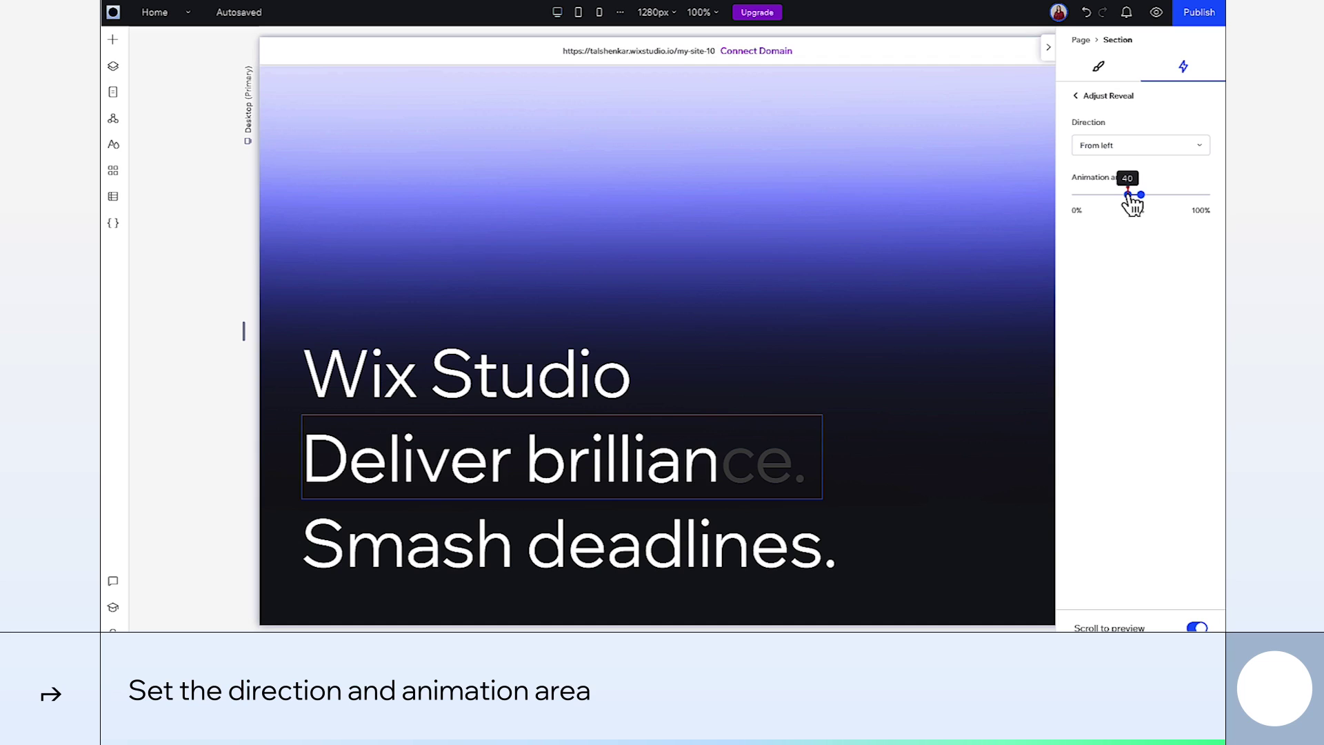
- Add a Reveal scroll animation to the 'Smash deadlines.' headline
click(1109, 95)
click(1096, 97)
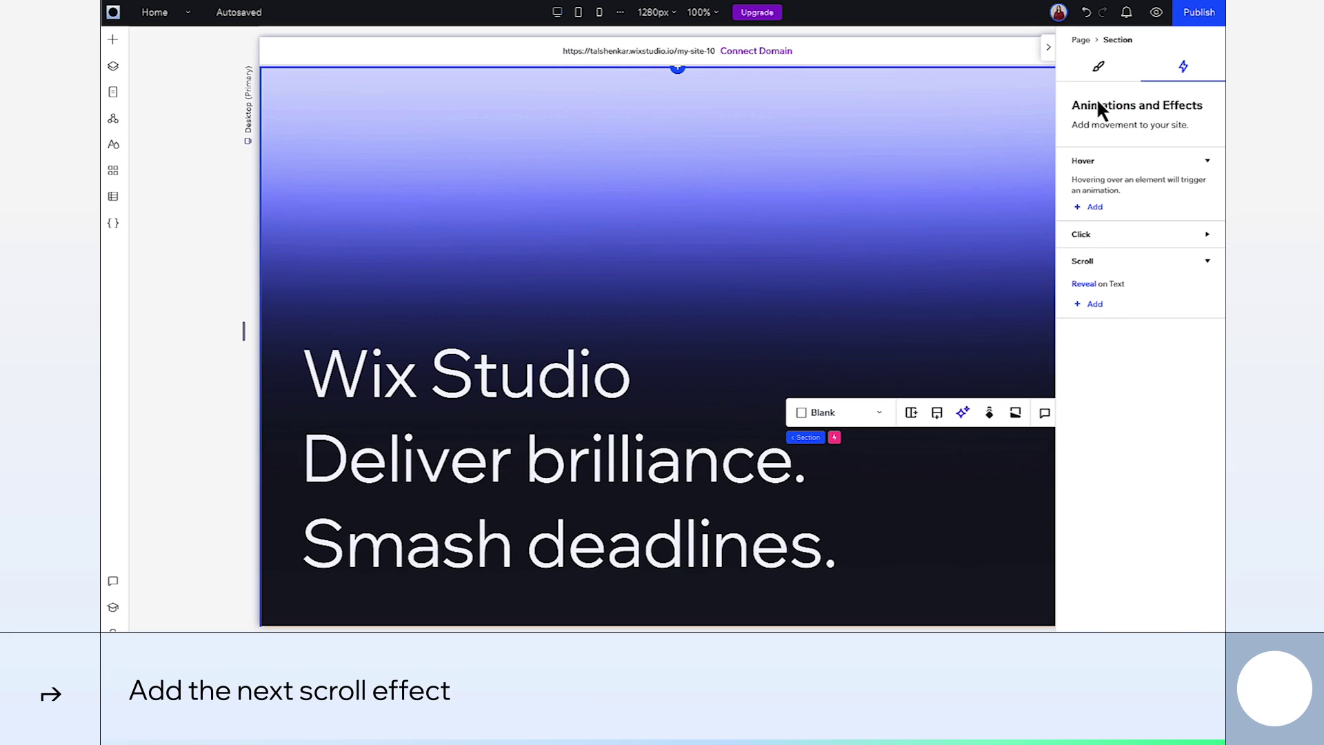
click(1096, 304)
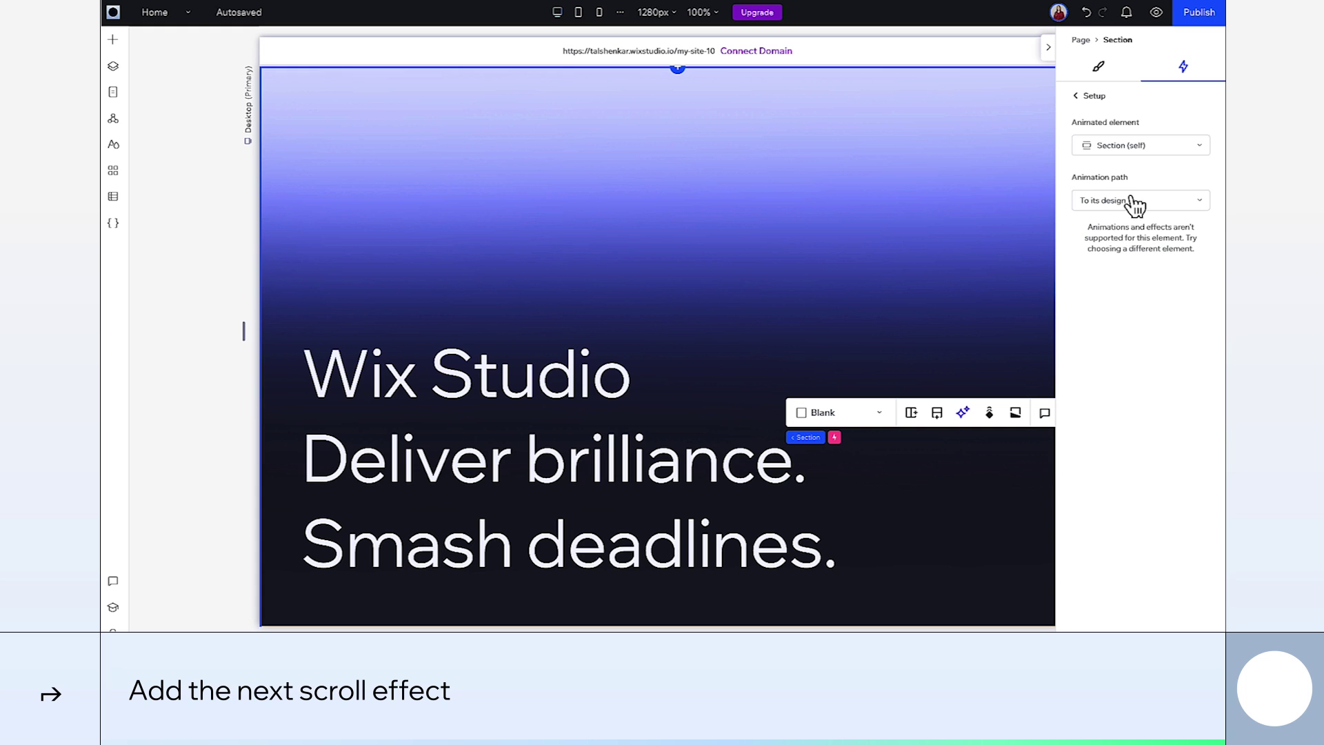
click(1153, 145)
click(1123, 270)
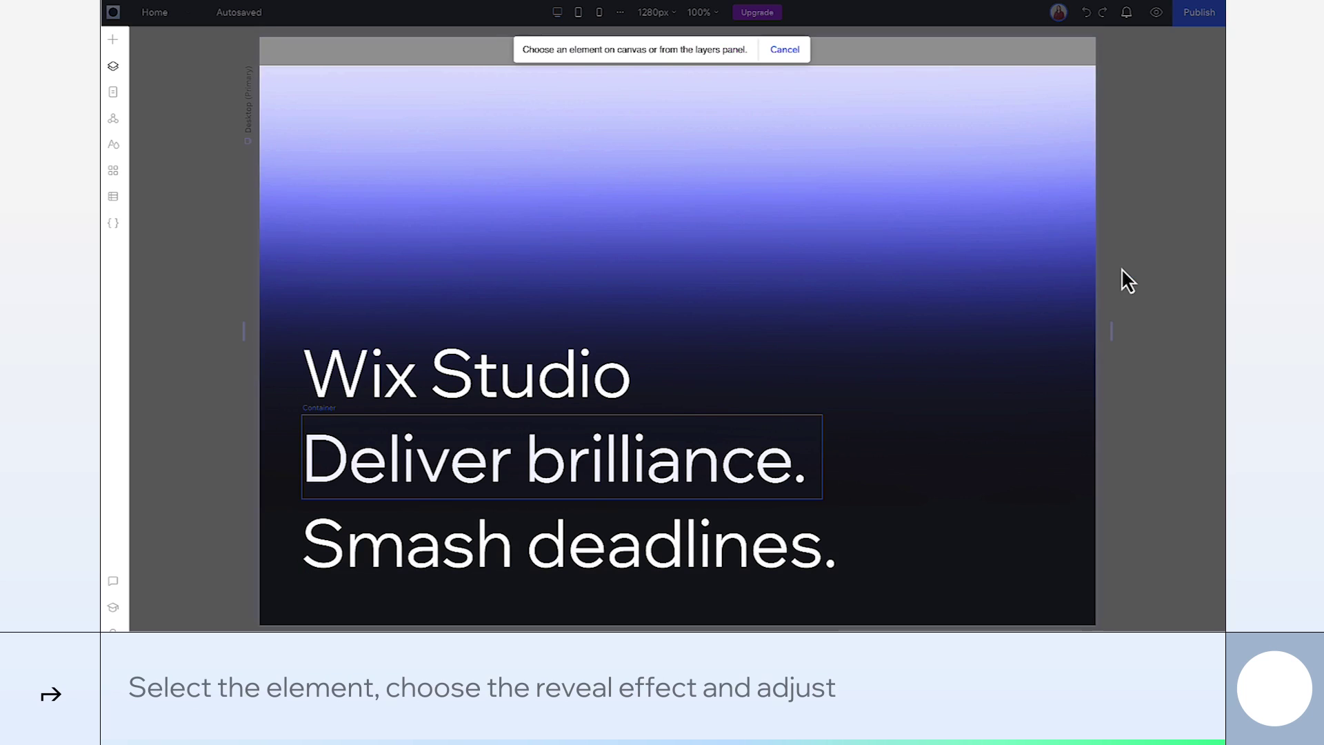
click(756, 547)
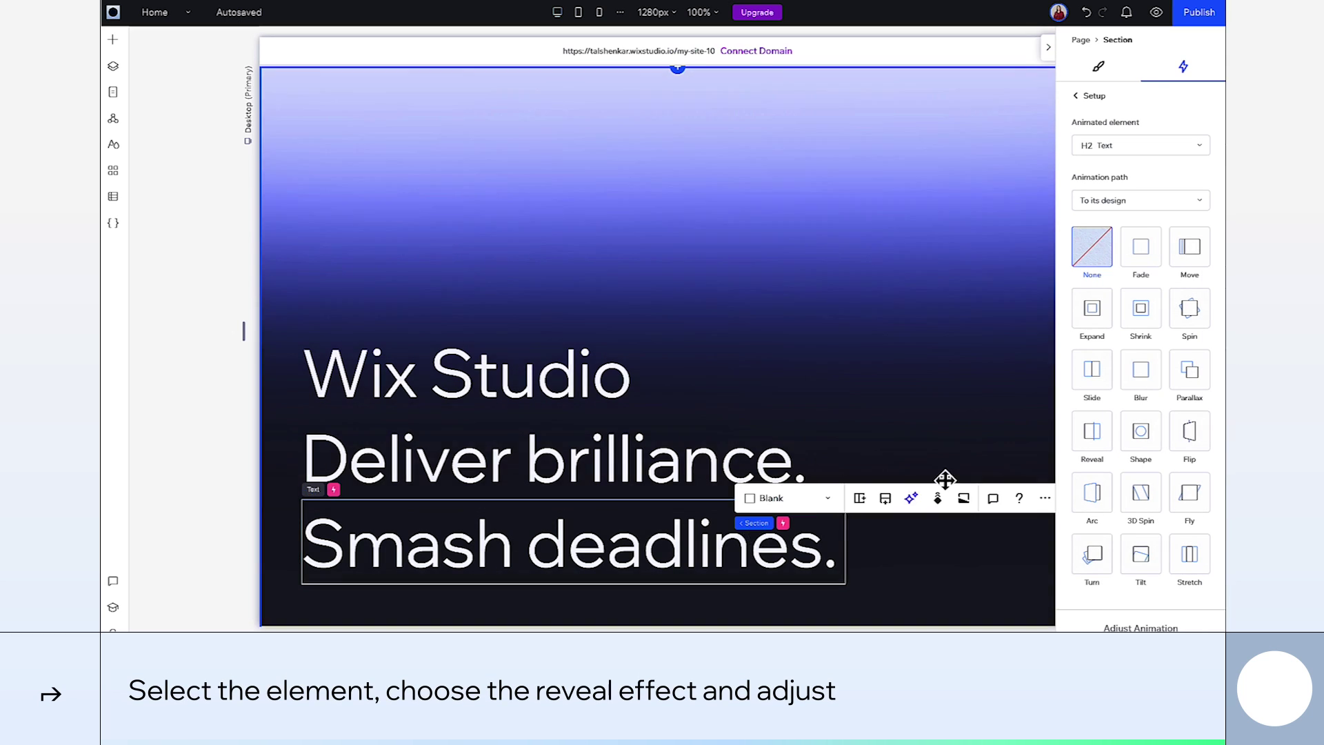
click(1090, 435)
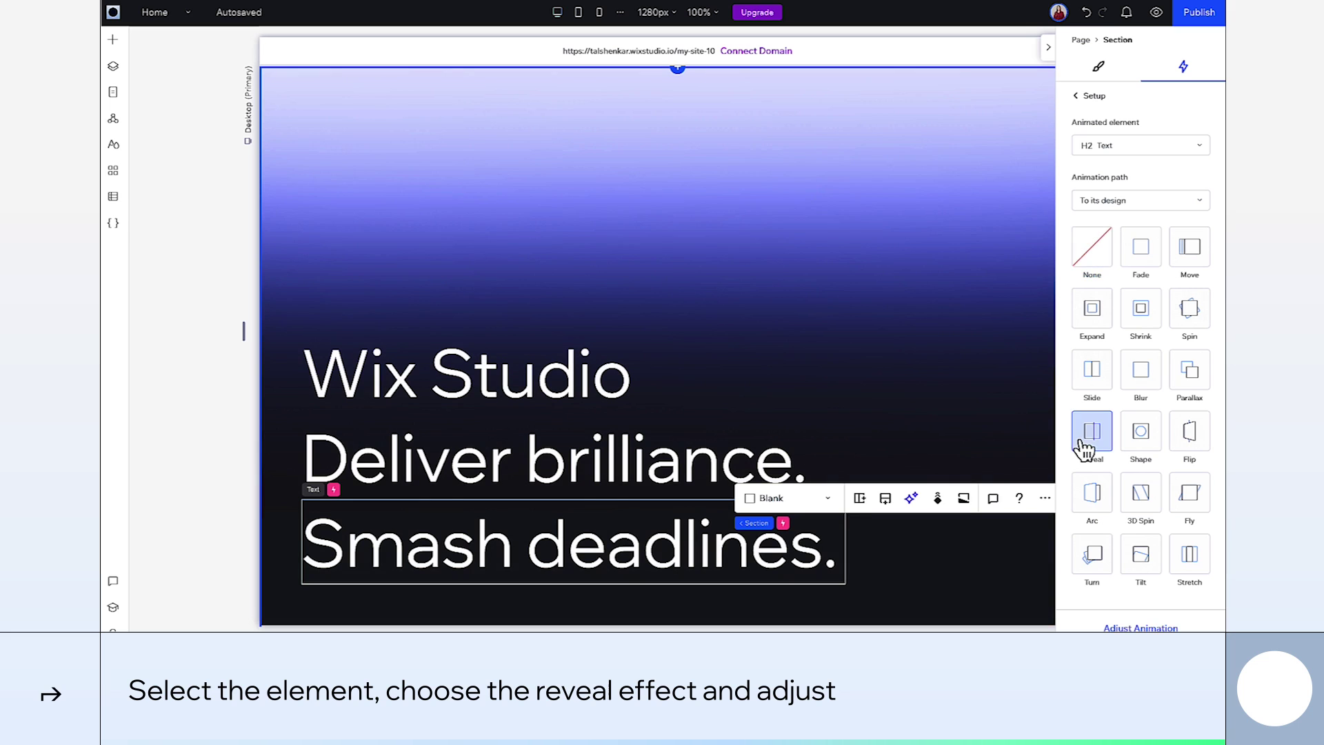
- Set its reveal direction From left with the animation area narrowed to about 50–60%
click(1141, 627)
click(1142, 145)
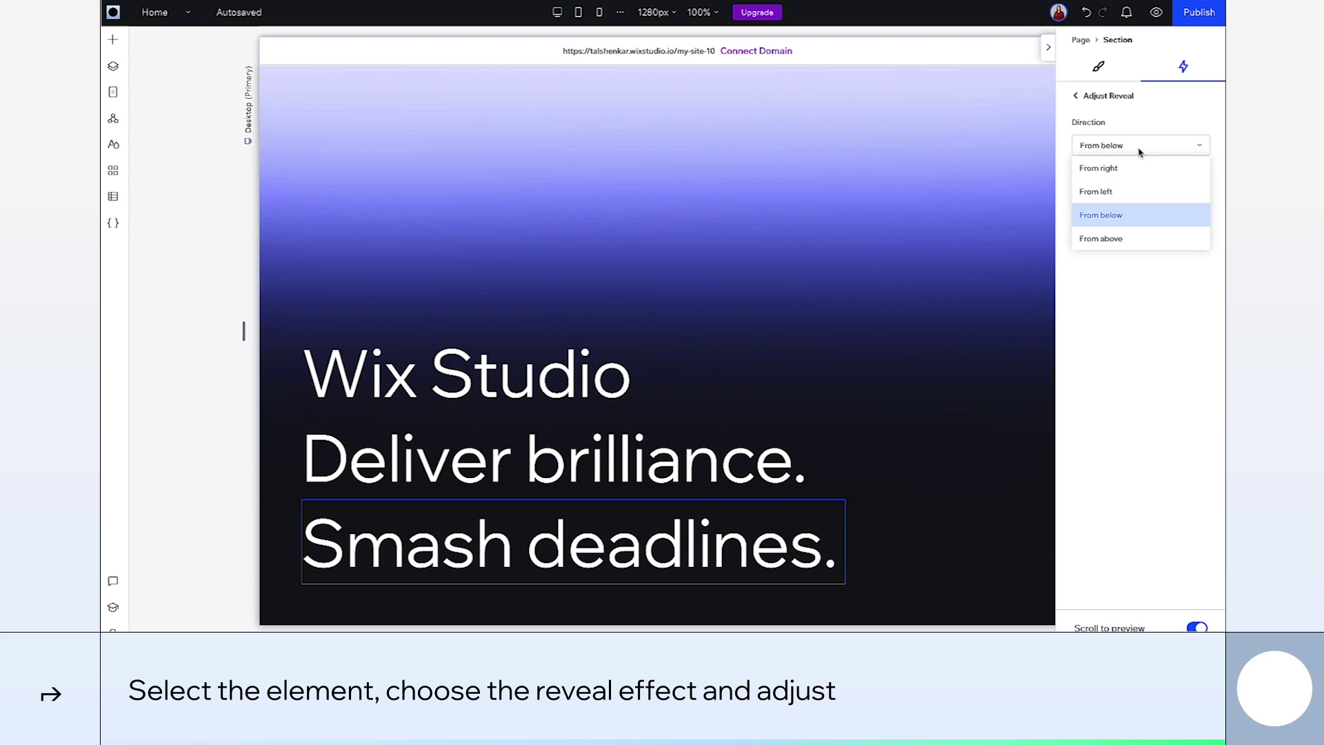
click(1141, 197)
drag(1141, 197, 1149, 196)
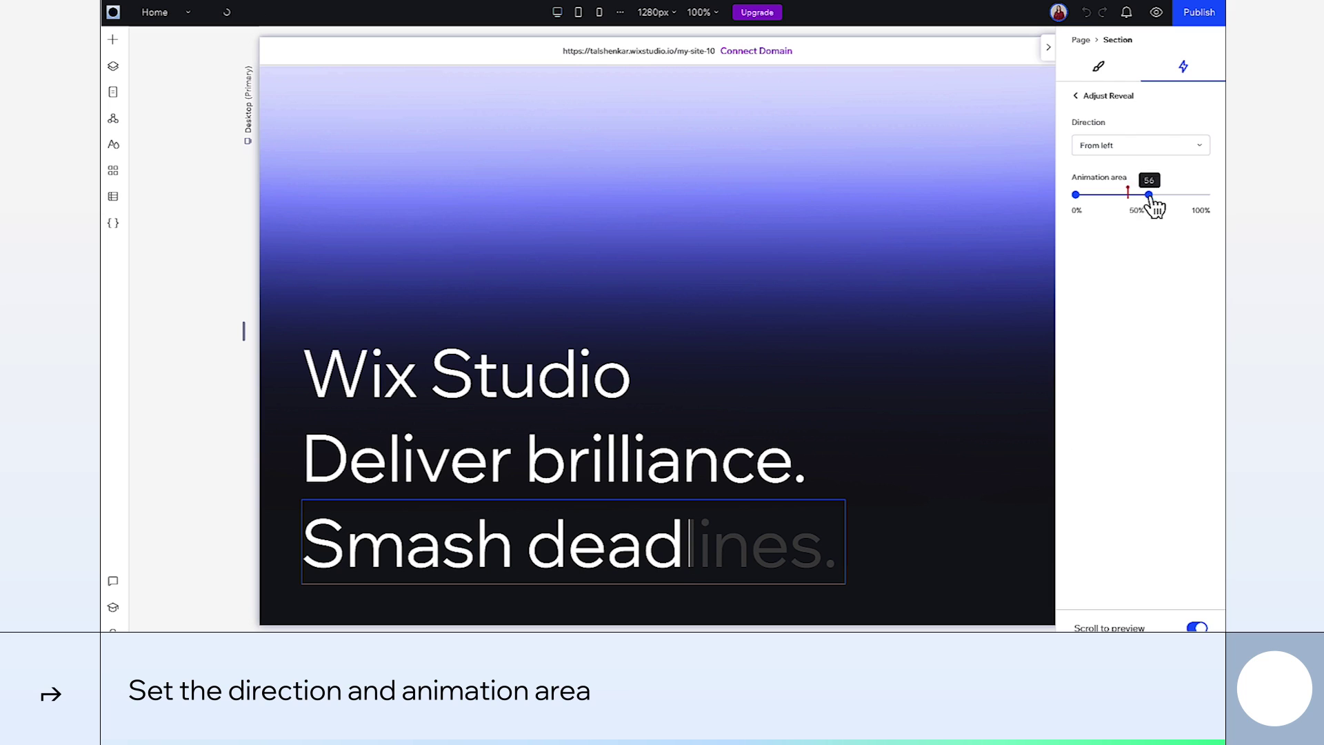
click(1076, 195)
key(Return)
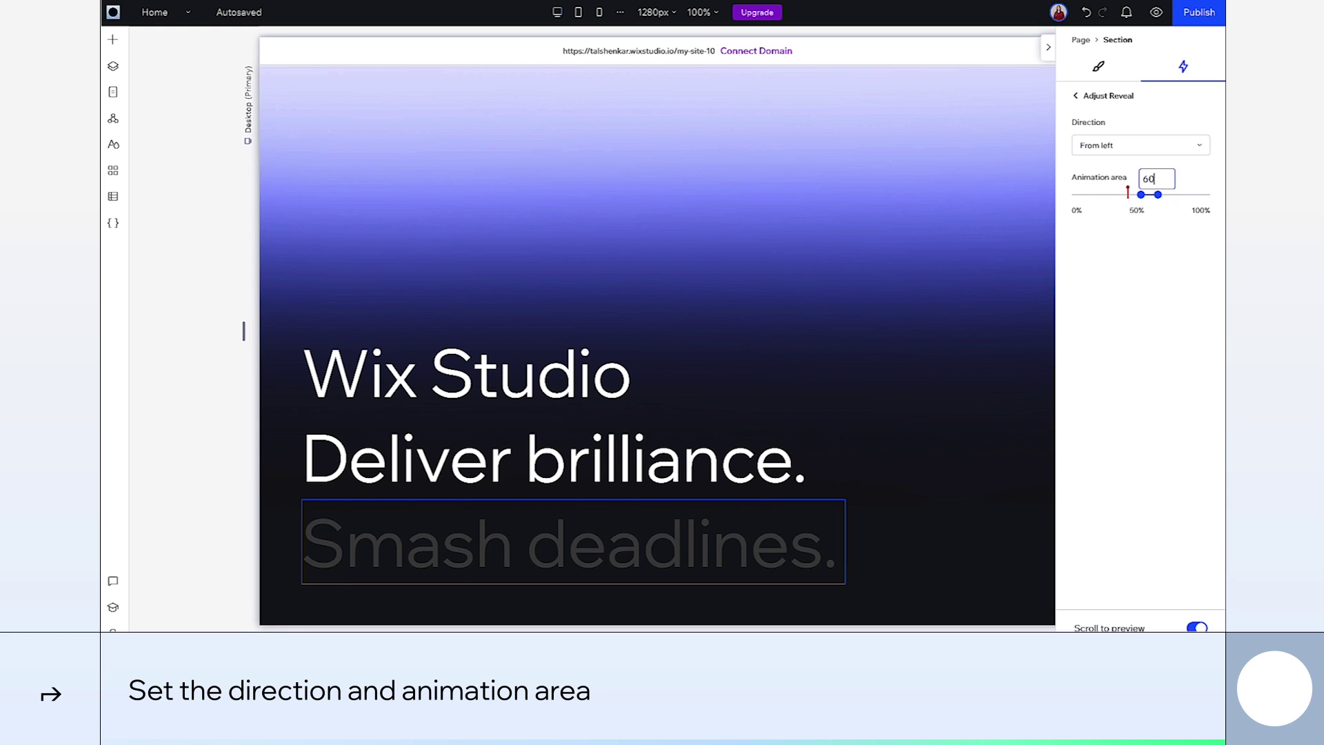
- Preview the site, scroll to check the headline reveals, then return to the editor
click(1126, 103)
click(1104, 97)
click(1156, 12)
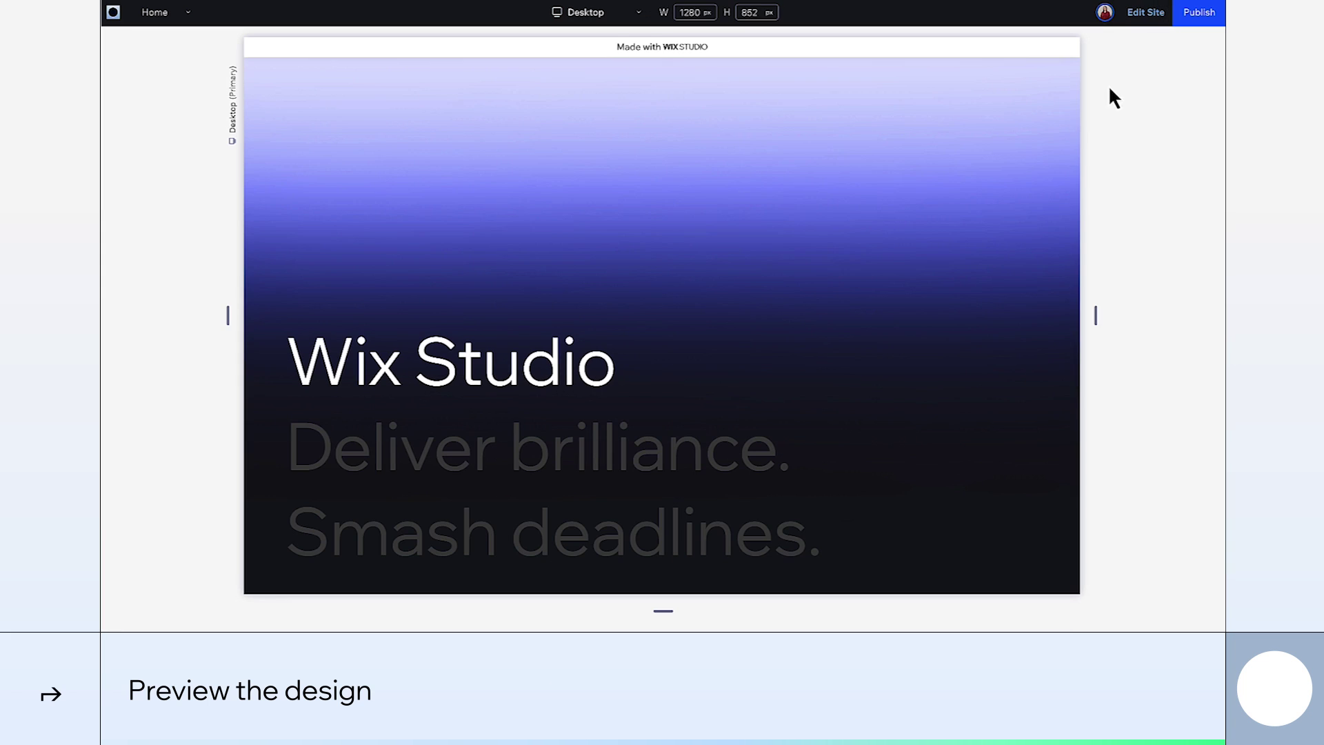
scroll(1057, 168, down, 10)
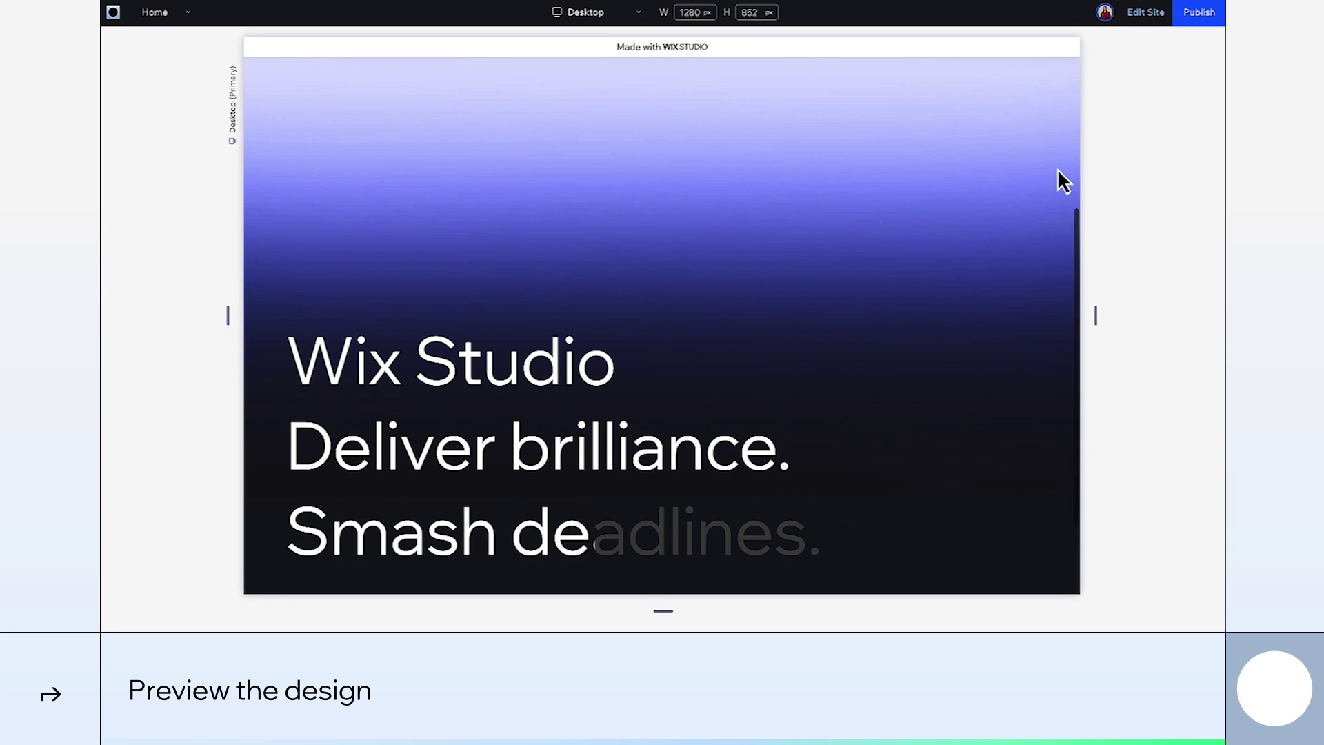
scroll(1058, 180, up, 2)
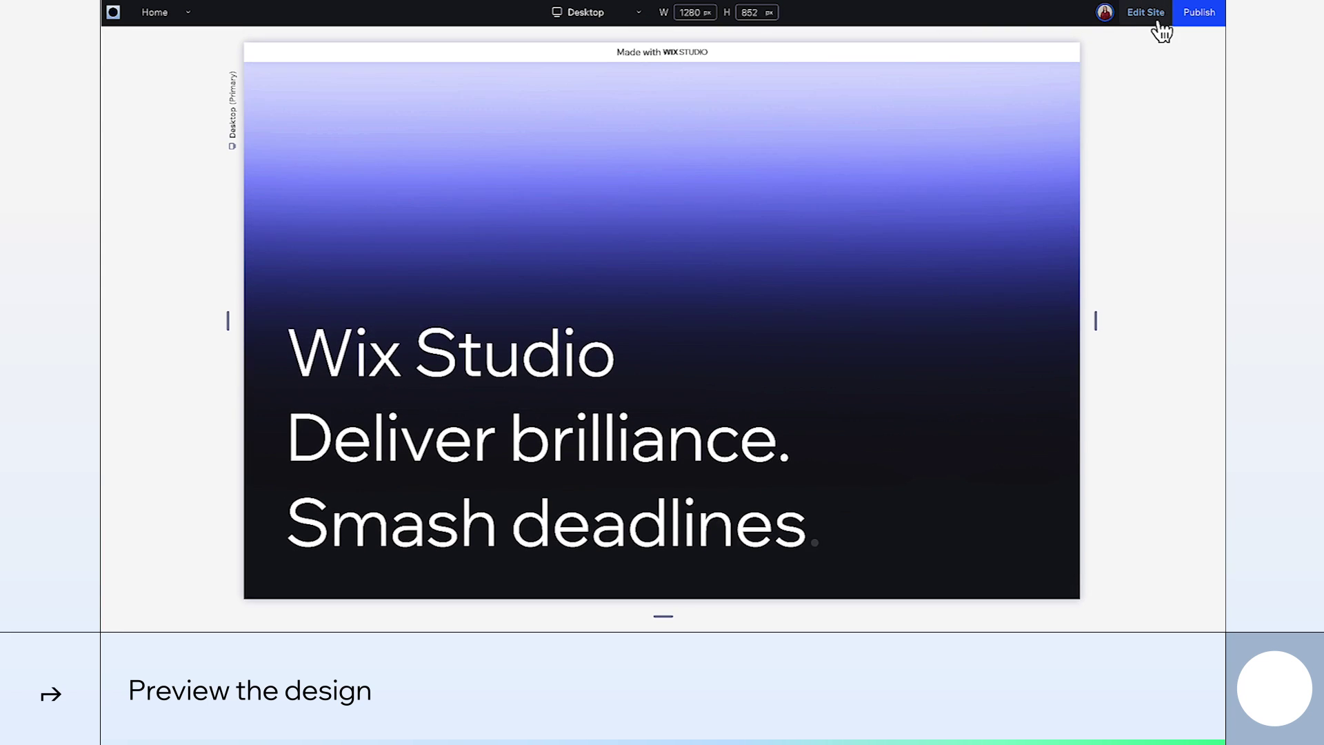
click(1159, 22)
scroll(1132, 124, up, 3)
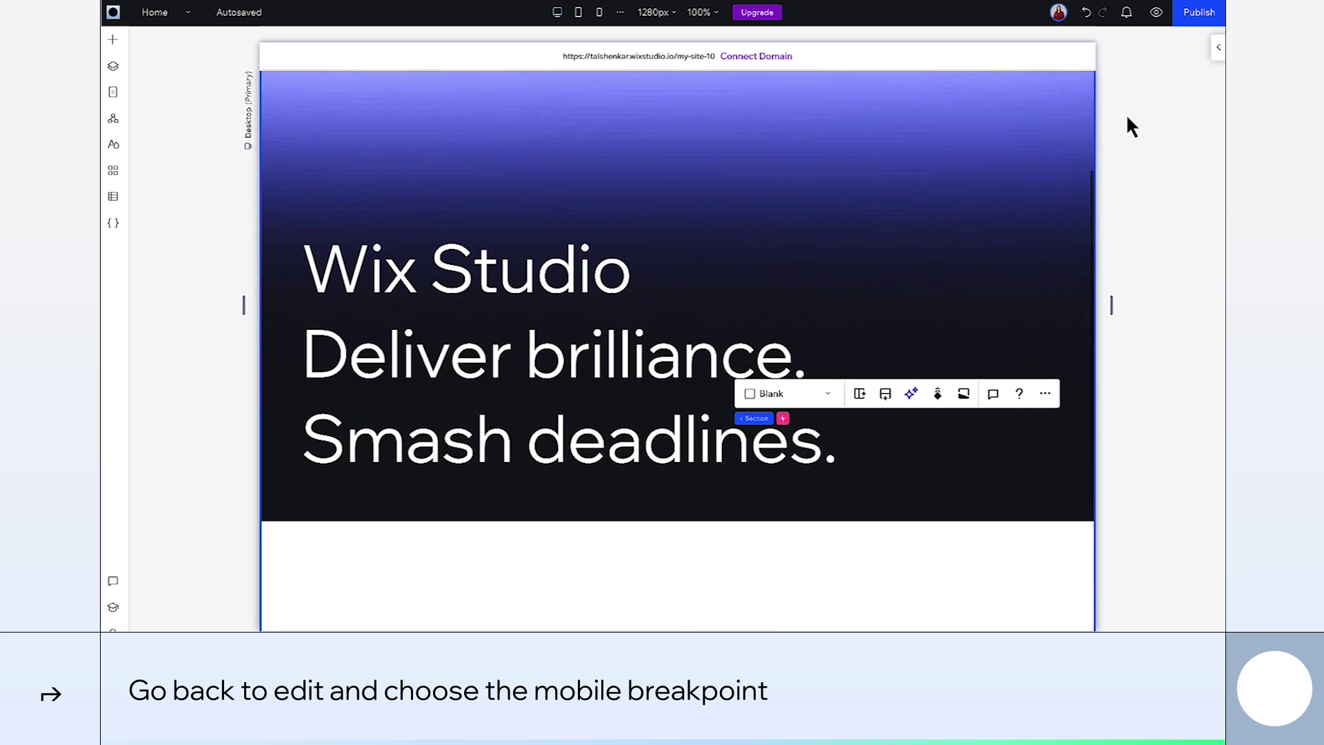
scroll(1129, 125, up, 2)
- On the Mobile breakpoint, drag the headline stack up to mid-page
click(599, 12)
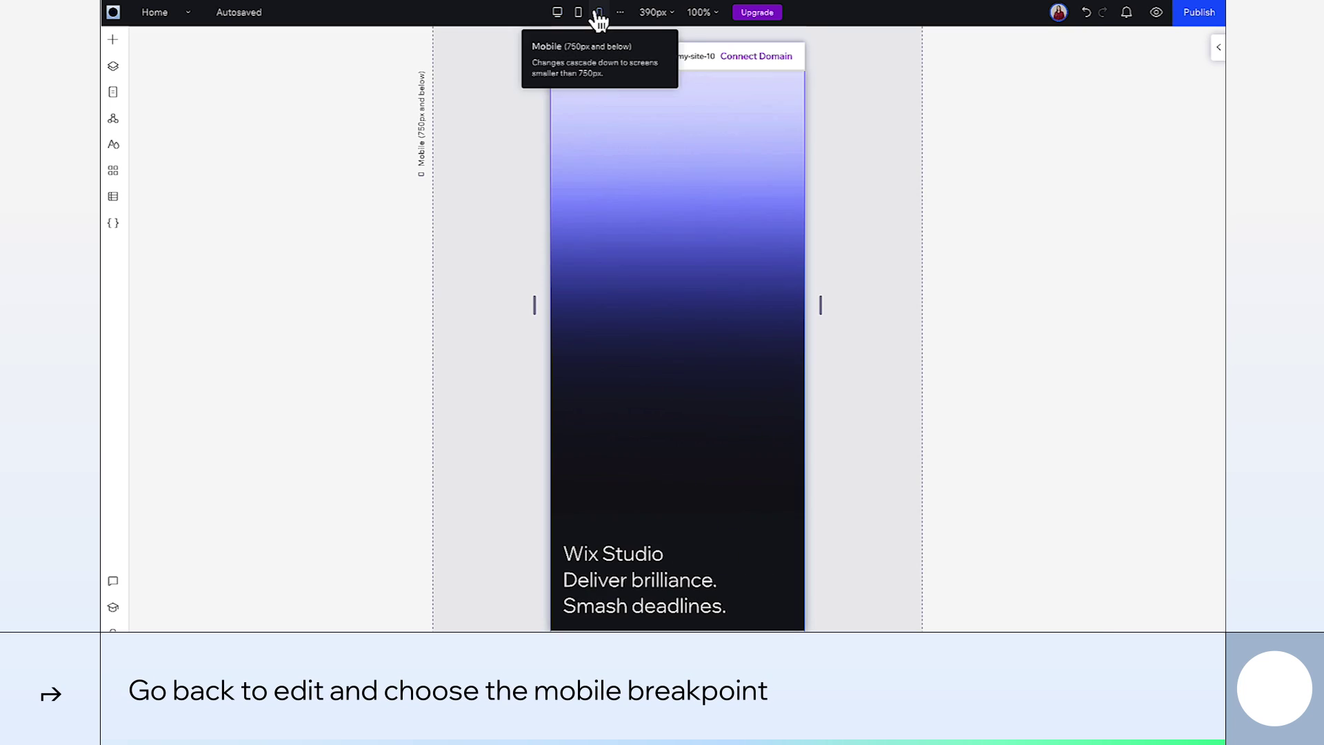
click(710, 558)
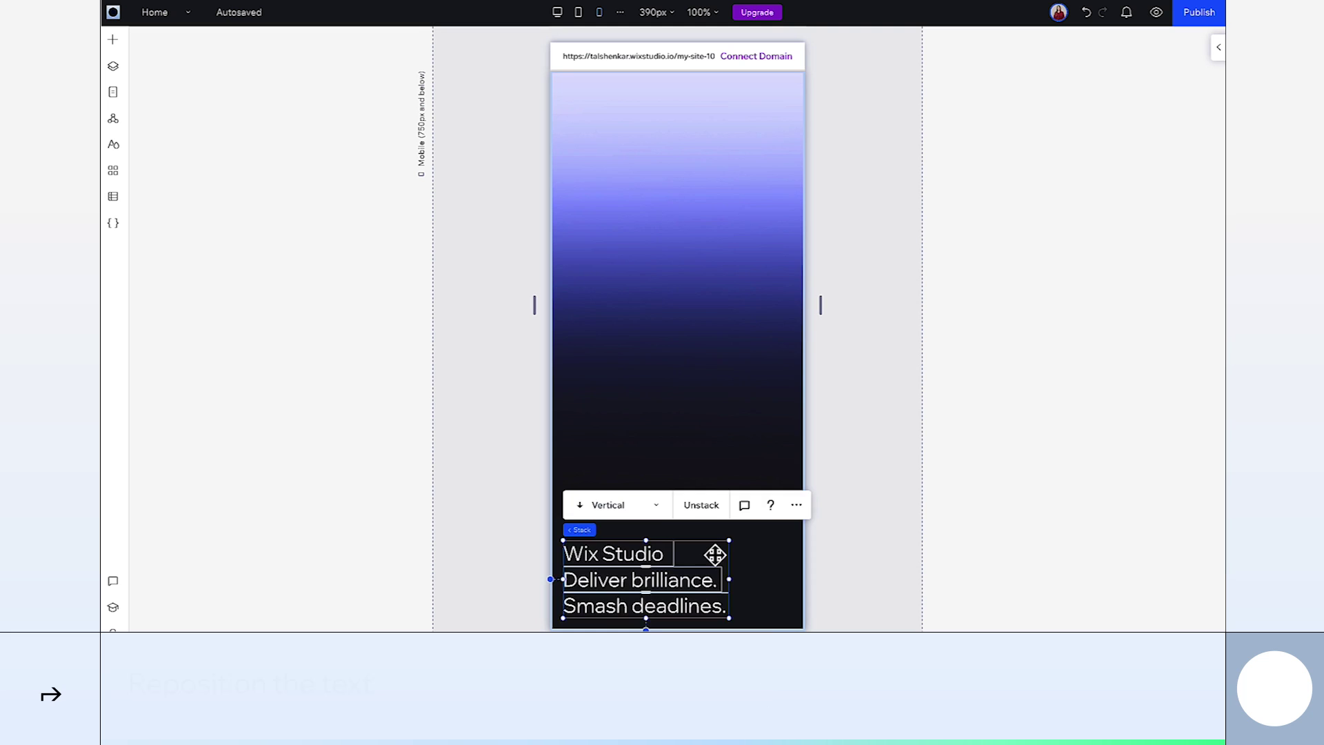
drag(715, 555, 715, 293)
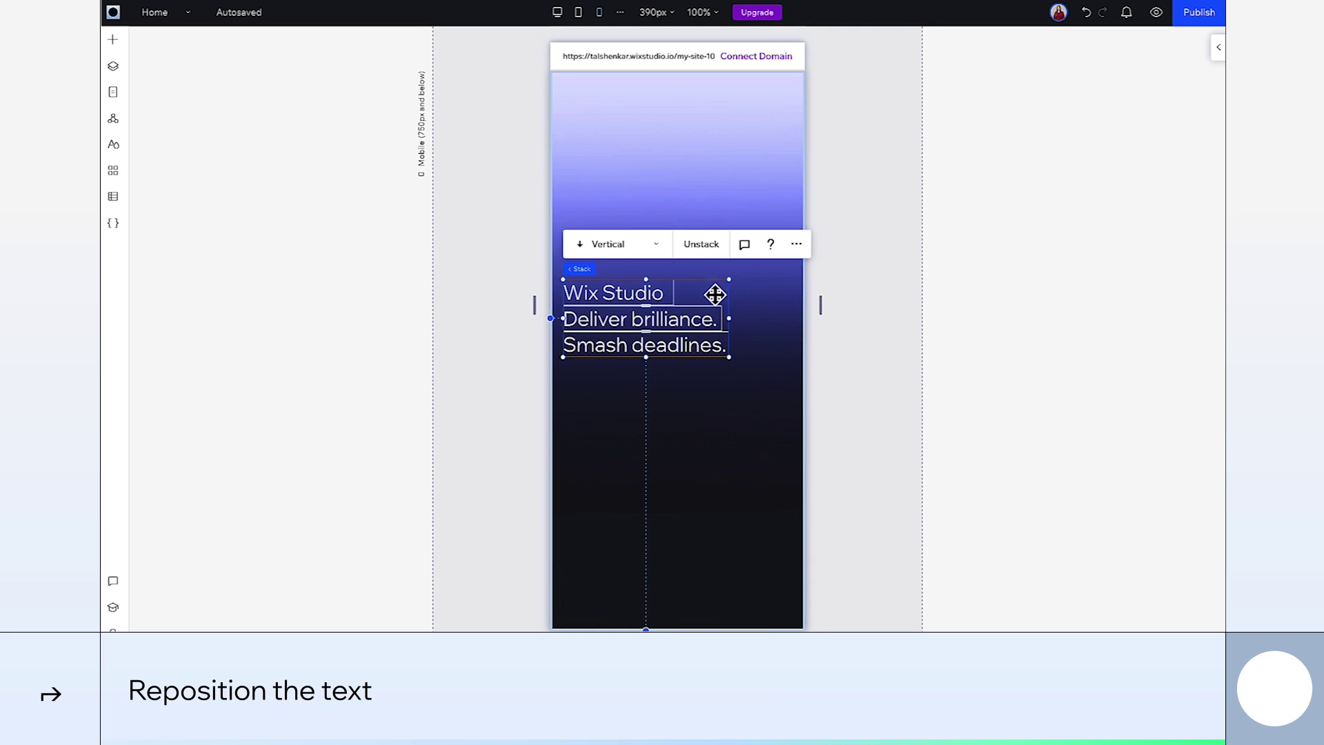
- Set both 'Deliver brilliance.' headings to font size 40
click(670, 317)
click(669, 316)
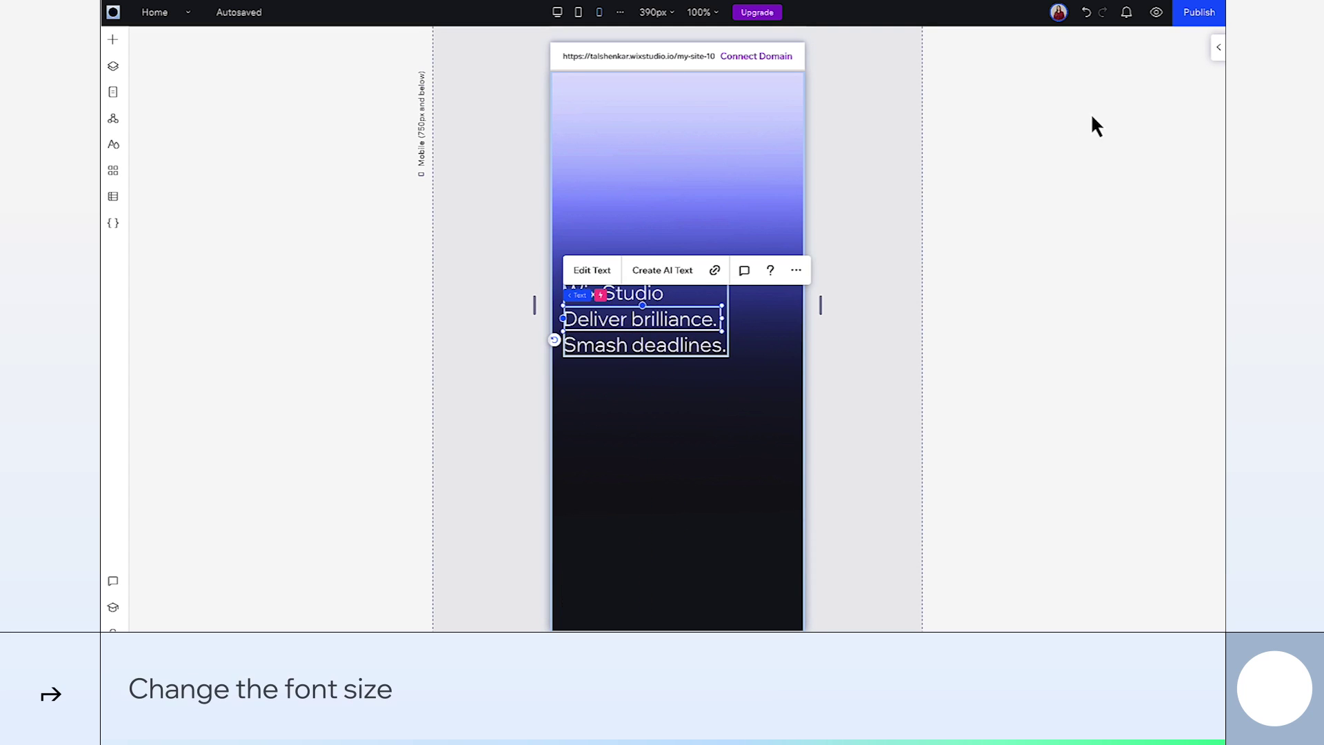
click(1218, 54)
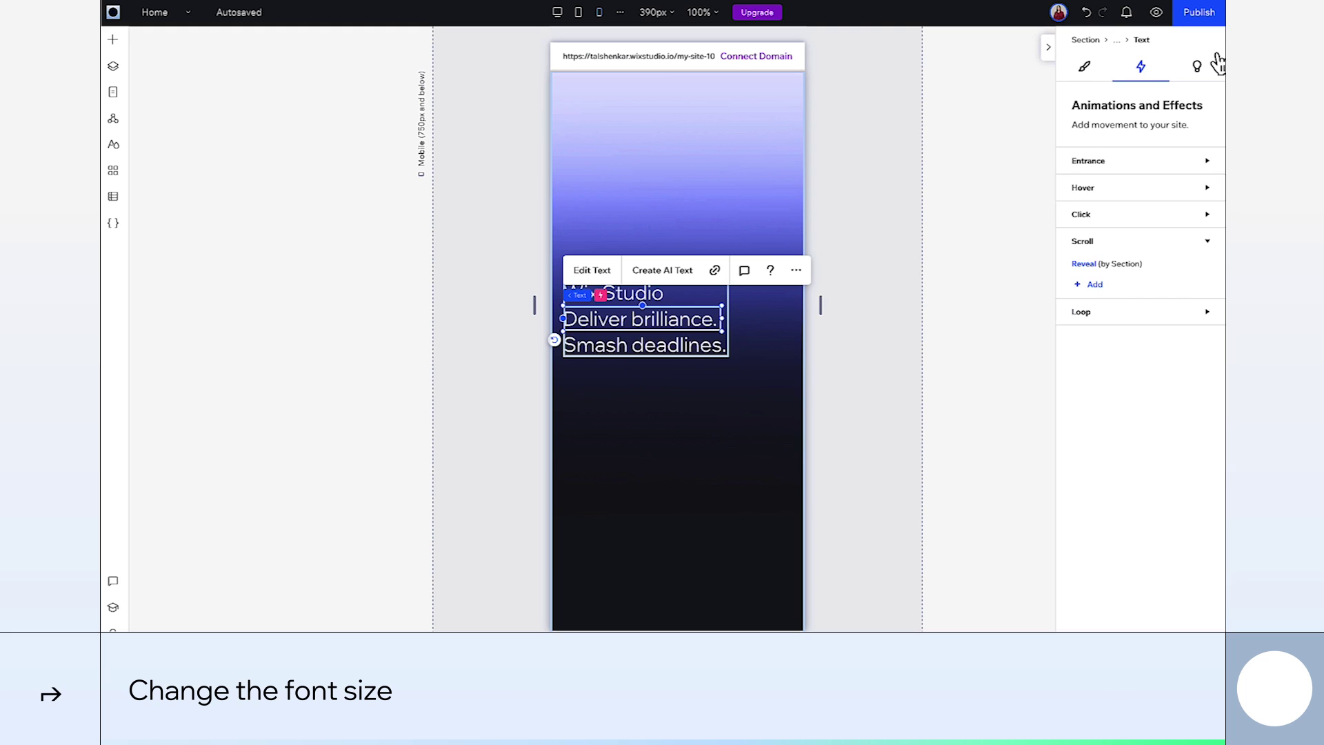
click(112, 67)
shift+click(225, 264)
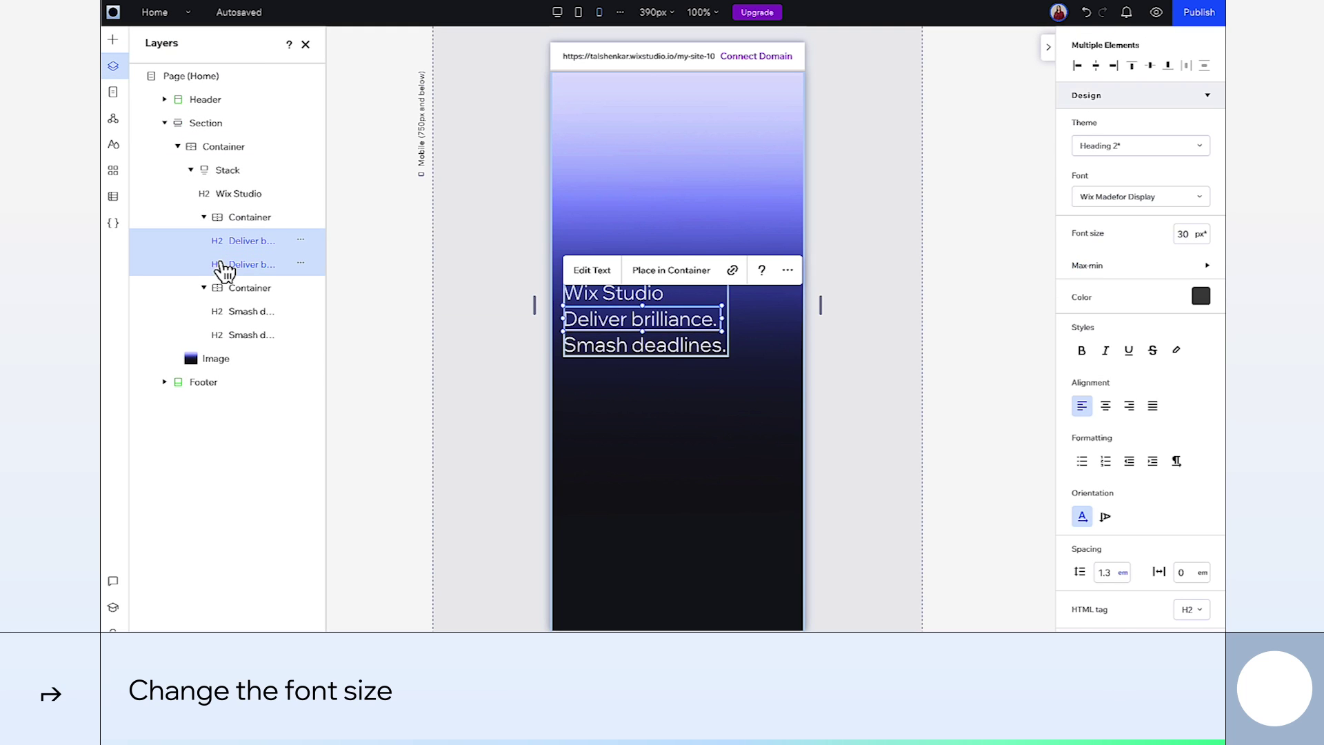
click(1191, 237)
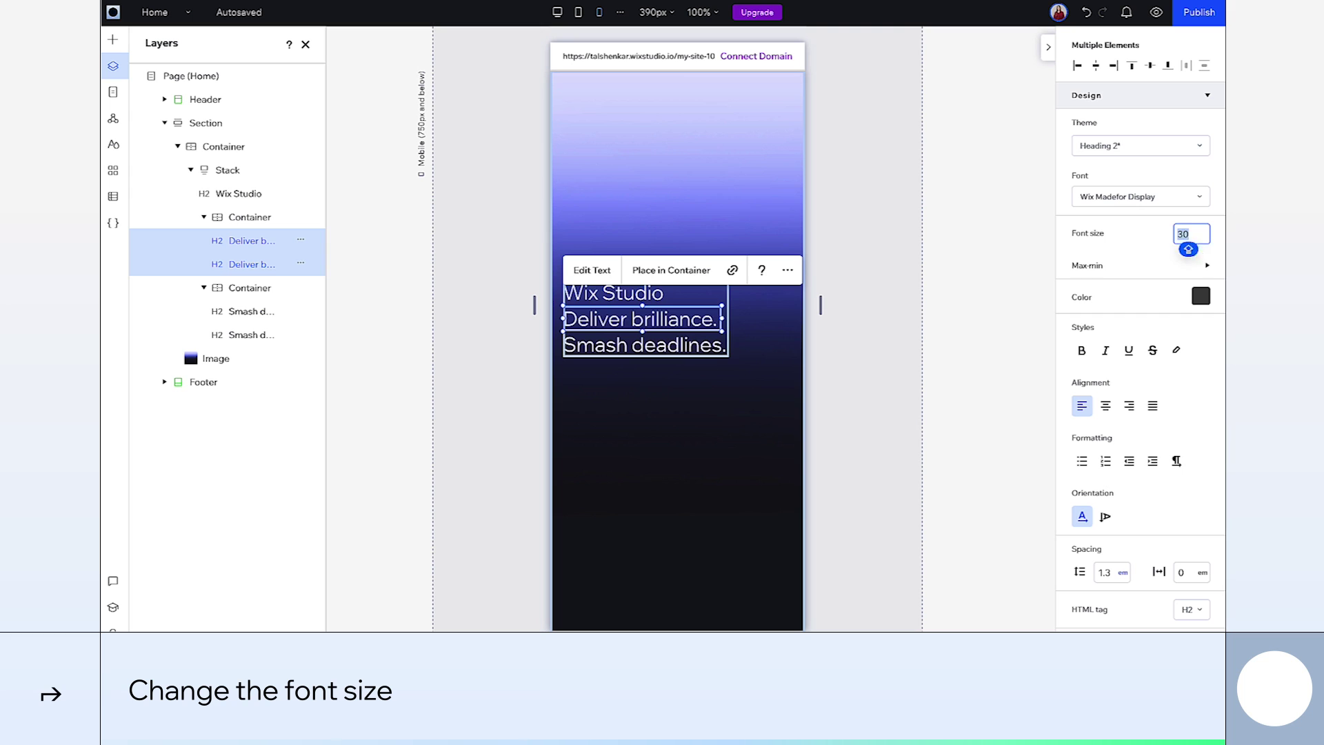
key(Return)
- Set the 'Smash deadlines.' headings and the 'Wix Studio' heading to font size 40
click(625, 353)
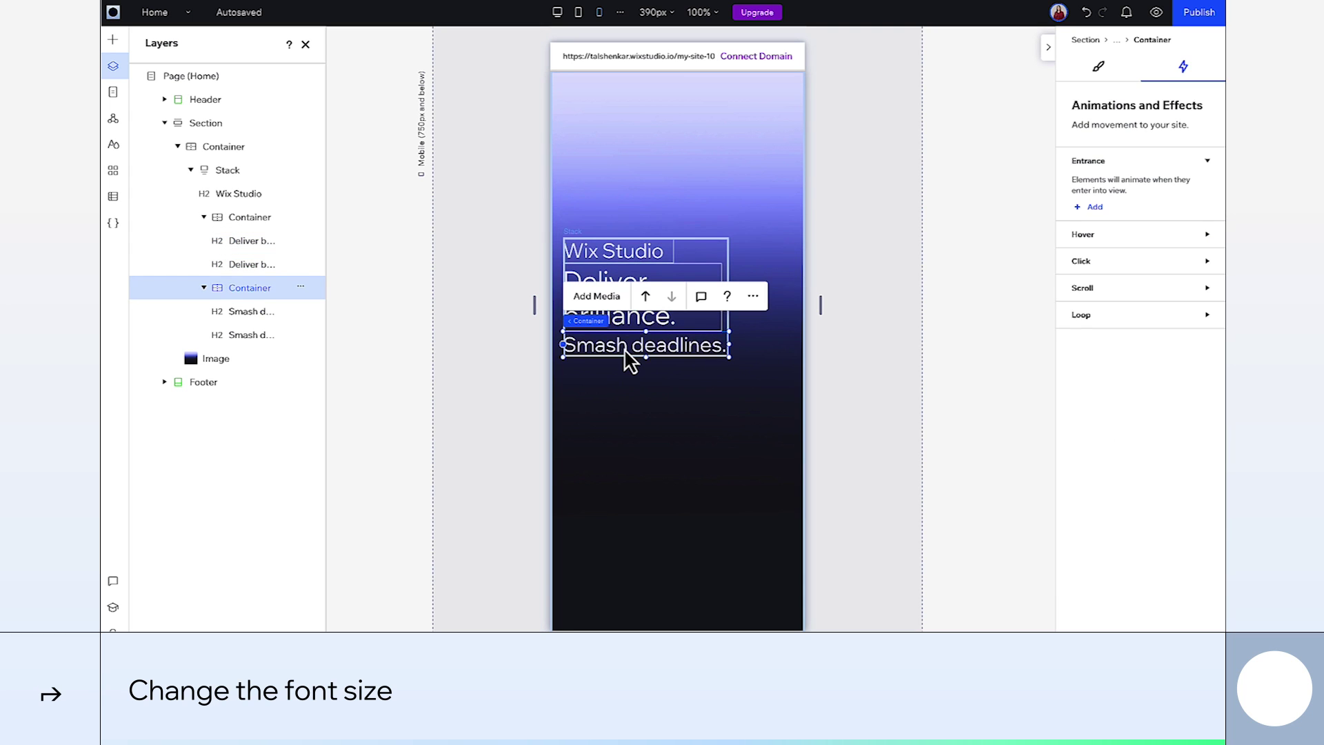
click(276, 311)
shift+click(270, 335)
click(1191, 233)
text(40)
key(Return)
click(703, 211)
click(1085, 67)
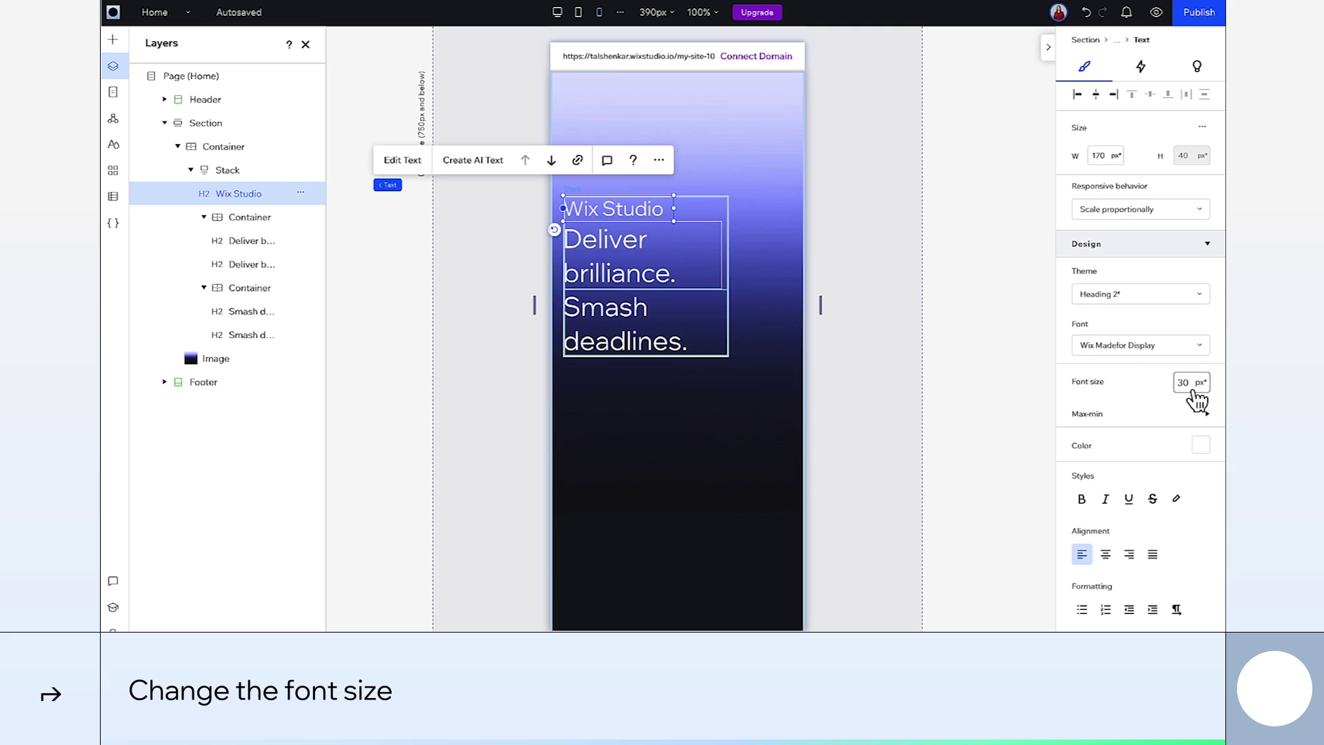
text(40)
key(Return)
- Widen the Wix Studio heading to 218 px and give 'Deliver brilliance.' a from-left entrance Reveal
drag(674, 188, 705, 204)
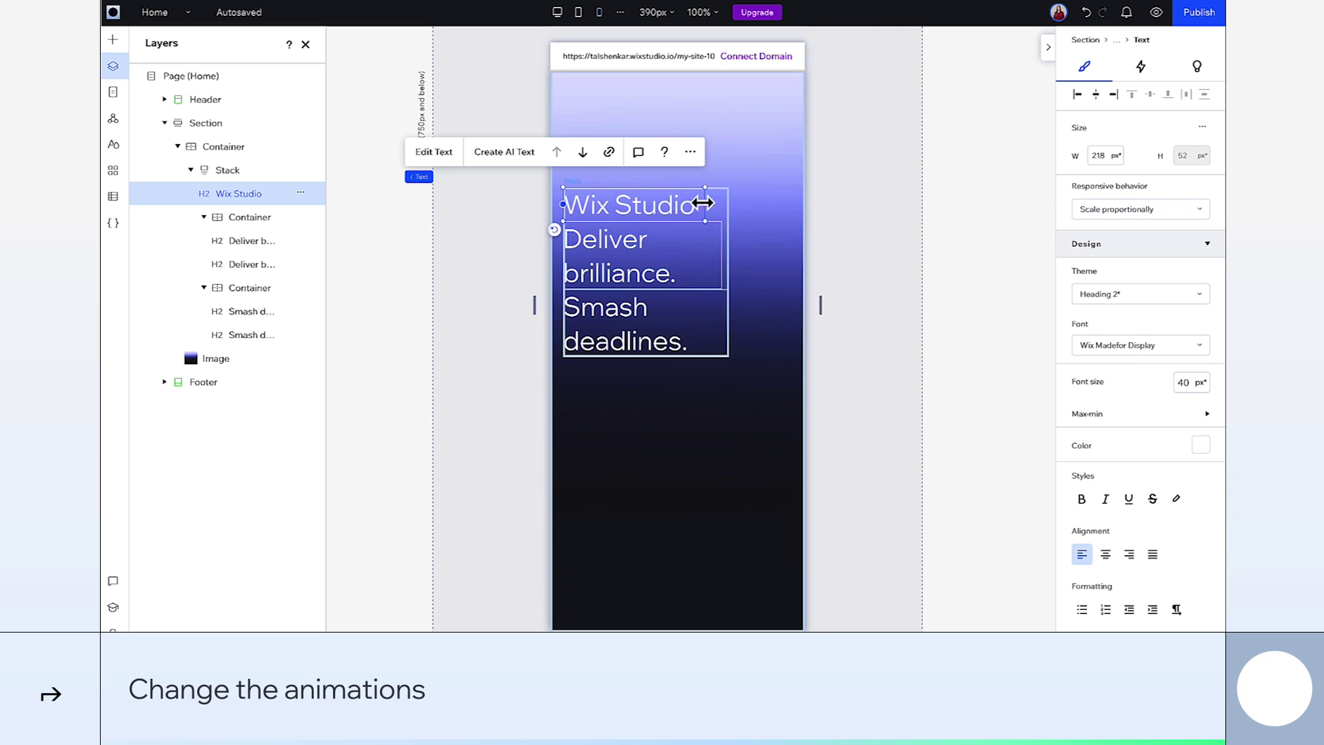
click(642, 259)
click(1142, 68)
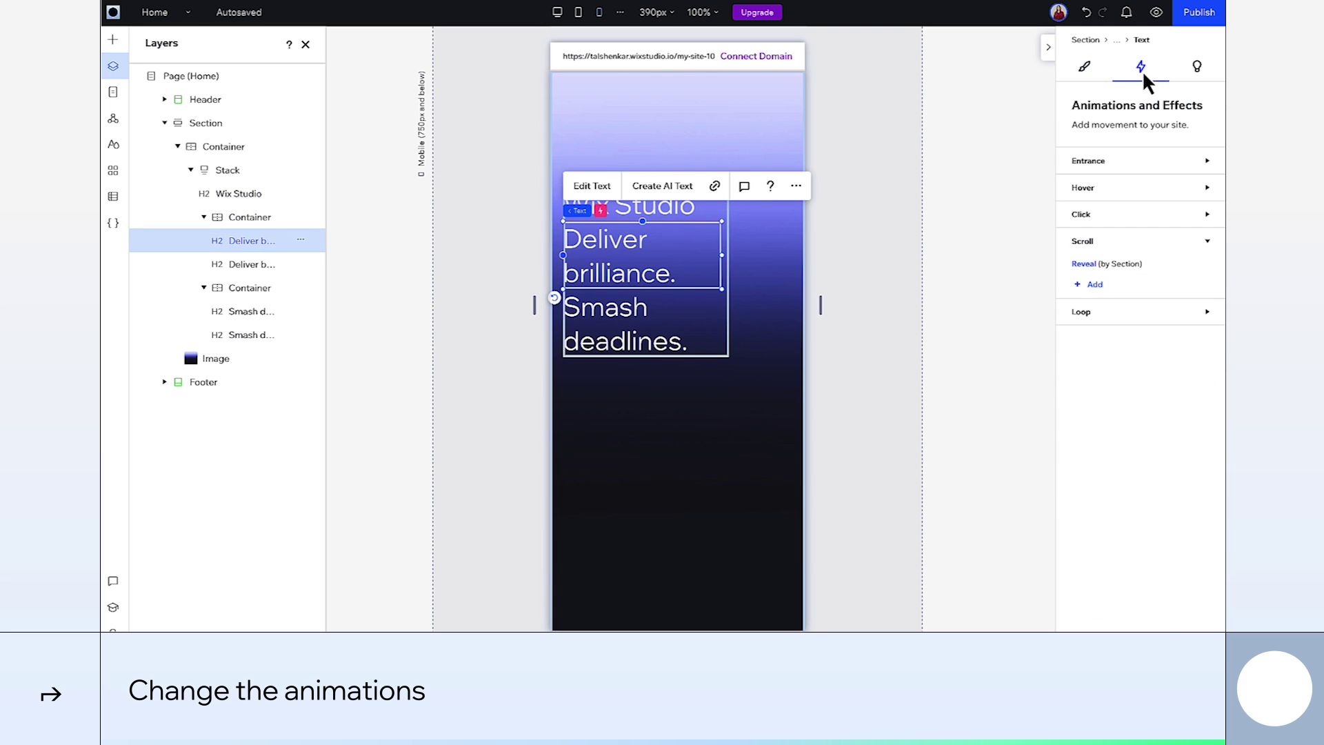
click(1205, 269)
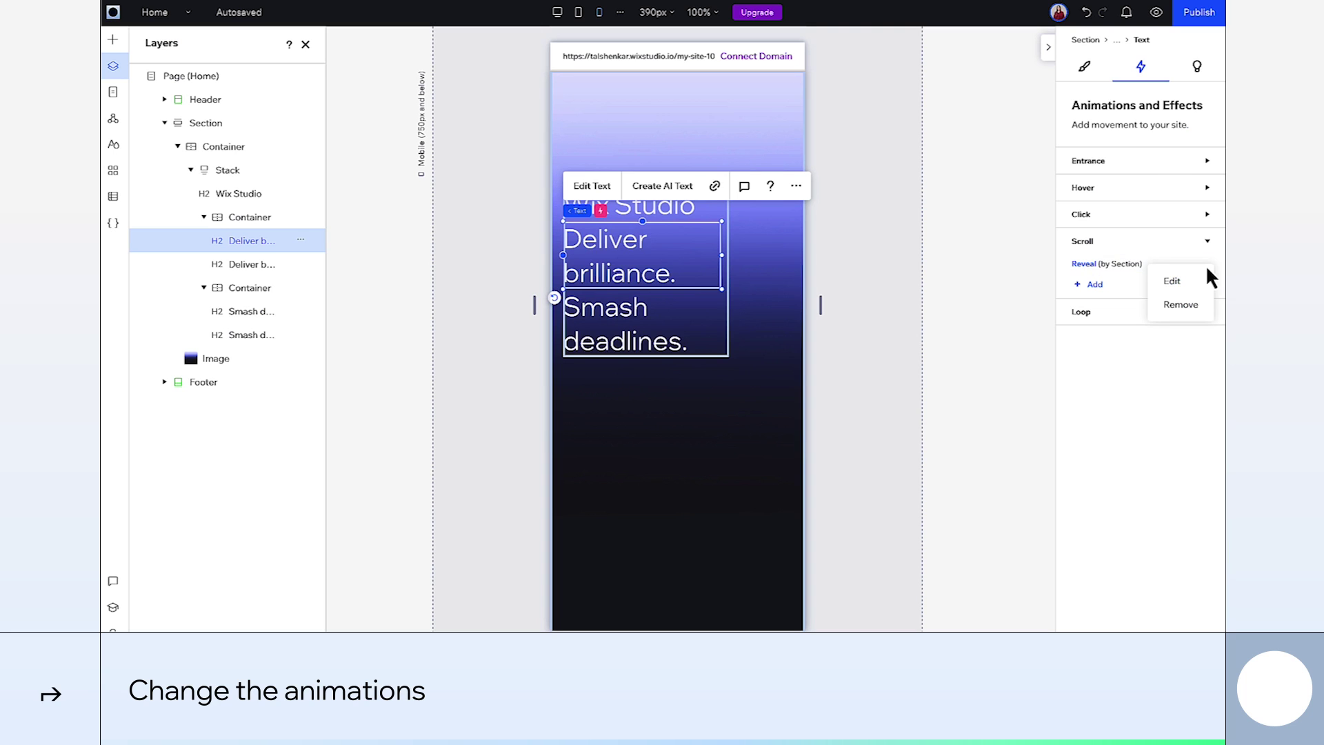
click(1202, 305)
click(1096, 208)
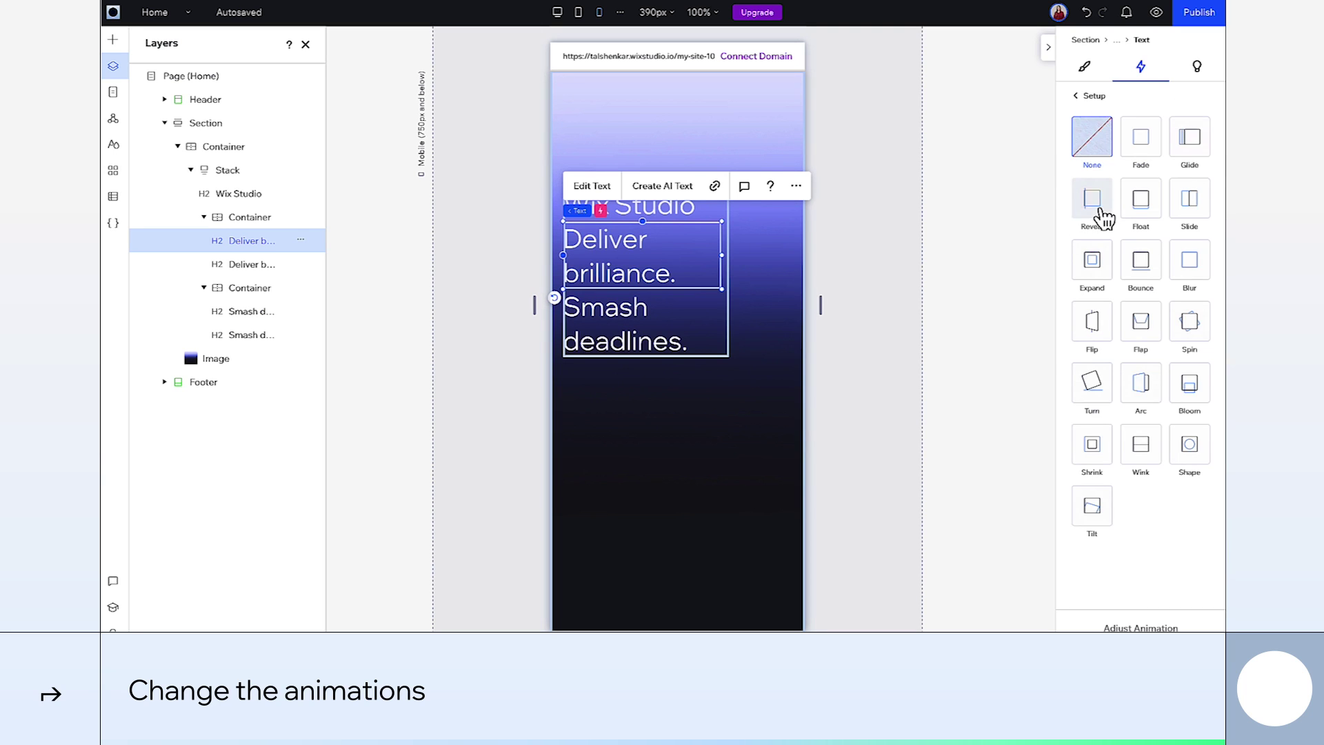
click(1100, 206)
click(1127, 627)
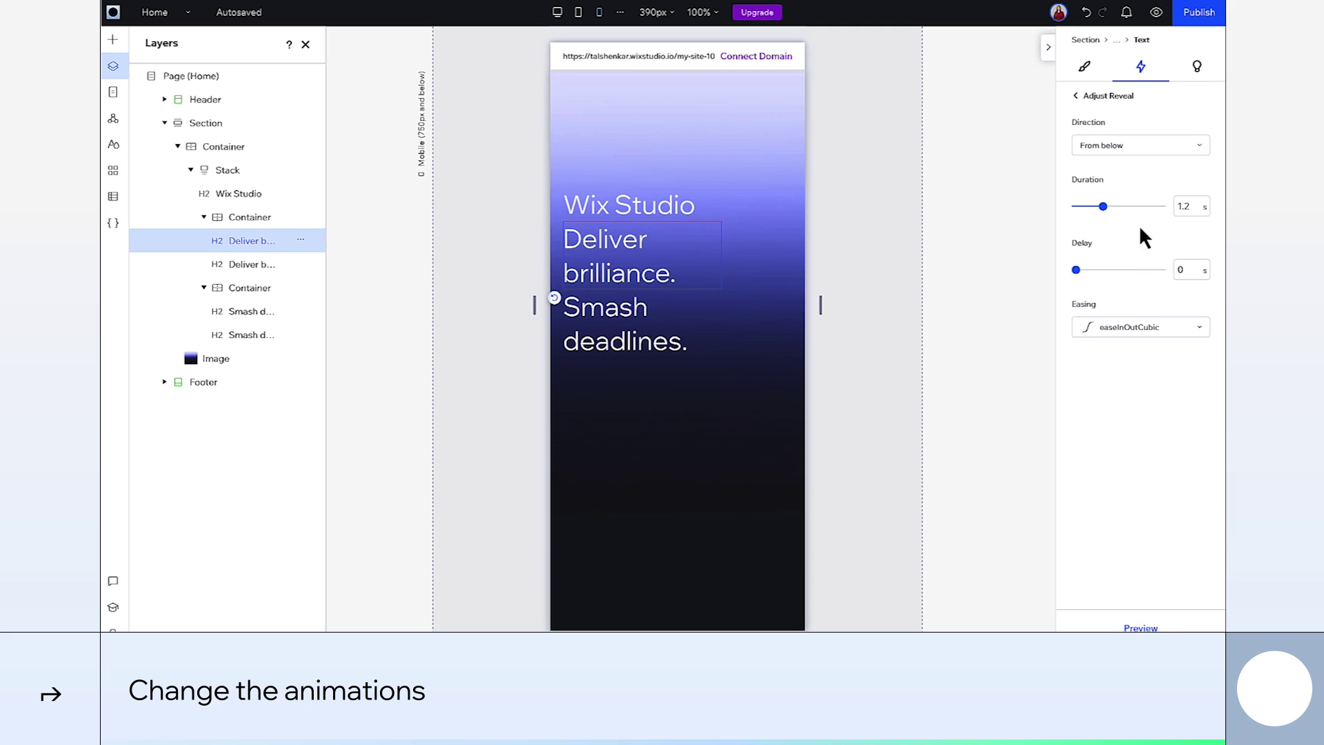
click(1142, 146)
click(1134, 237)
click(1113, 104)
click(1109, 102)
- Replace the 'Smash deadlines.' scroll reveal with a from-left entrance Reveal delayed 1.2 s
click(664, 319)
click(664, 319)
click(1210, 258)
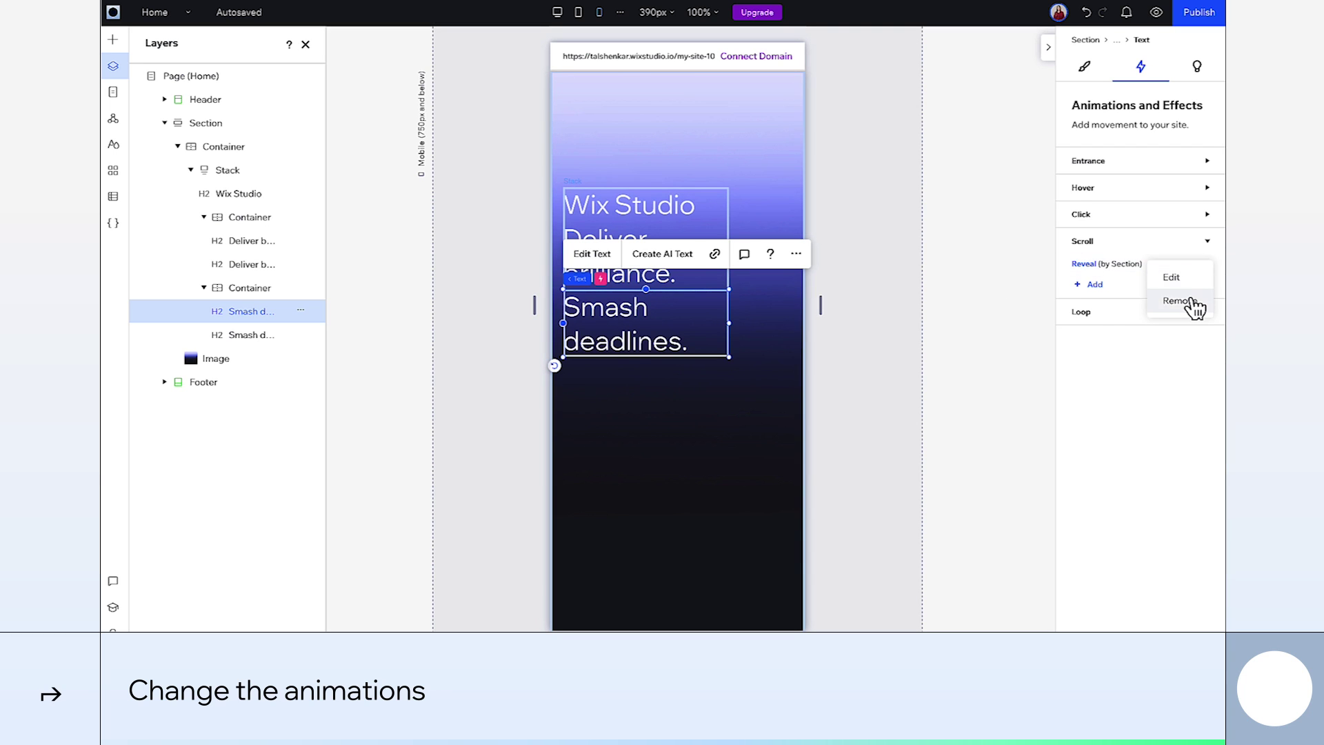
click(1192, 300)
click(1095, 208)
click(1099, 211)
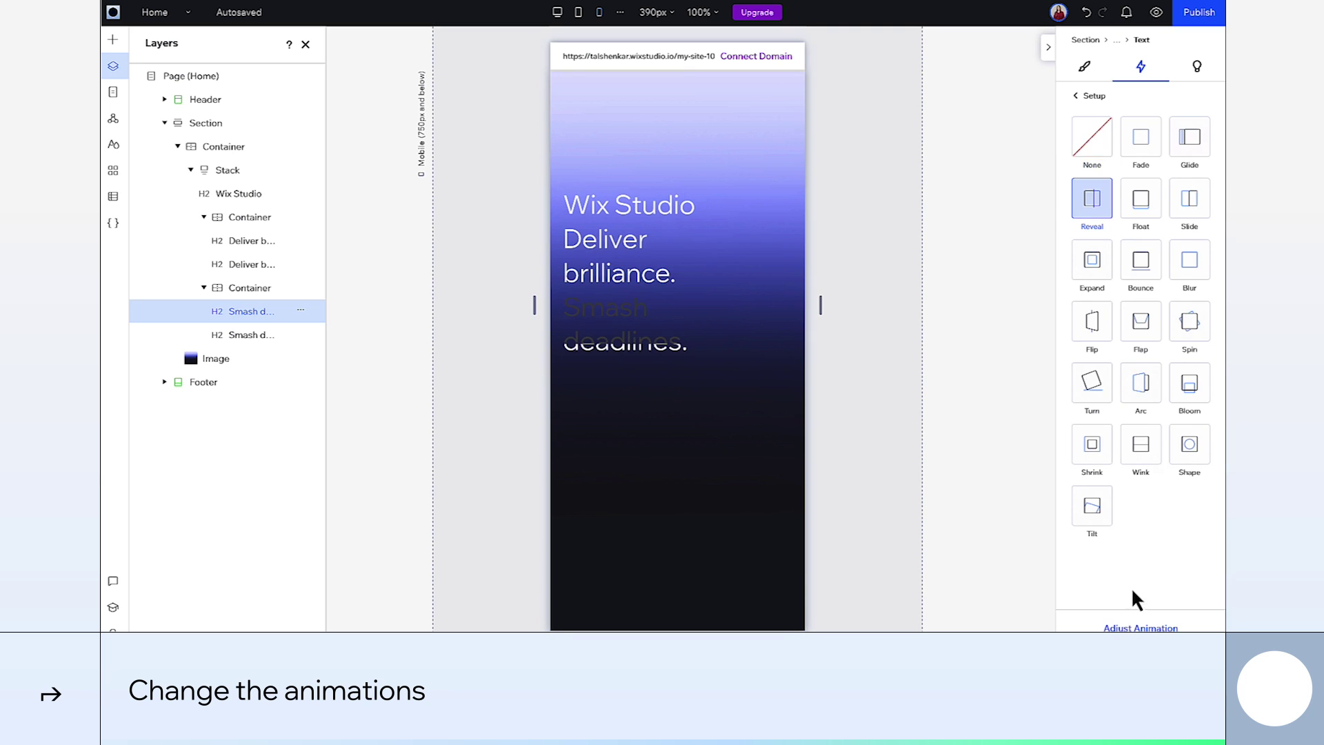
click(1100, 212)
click(1143, 150)
click(1142, 183)
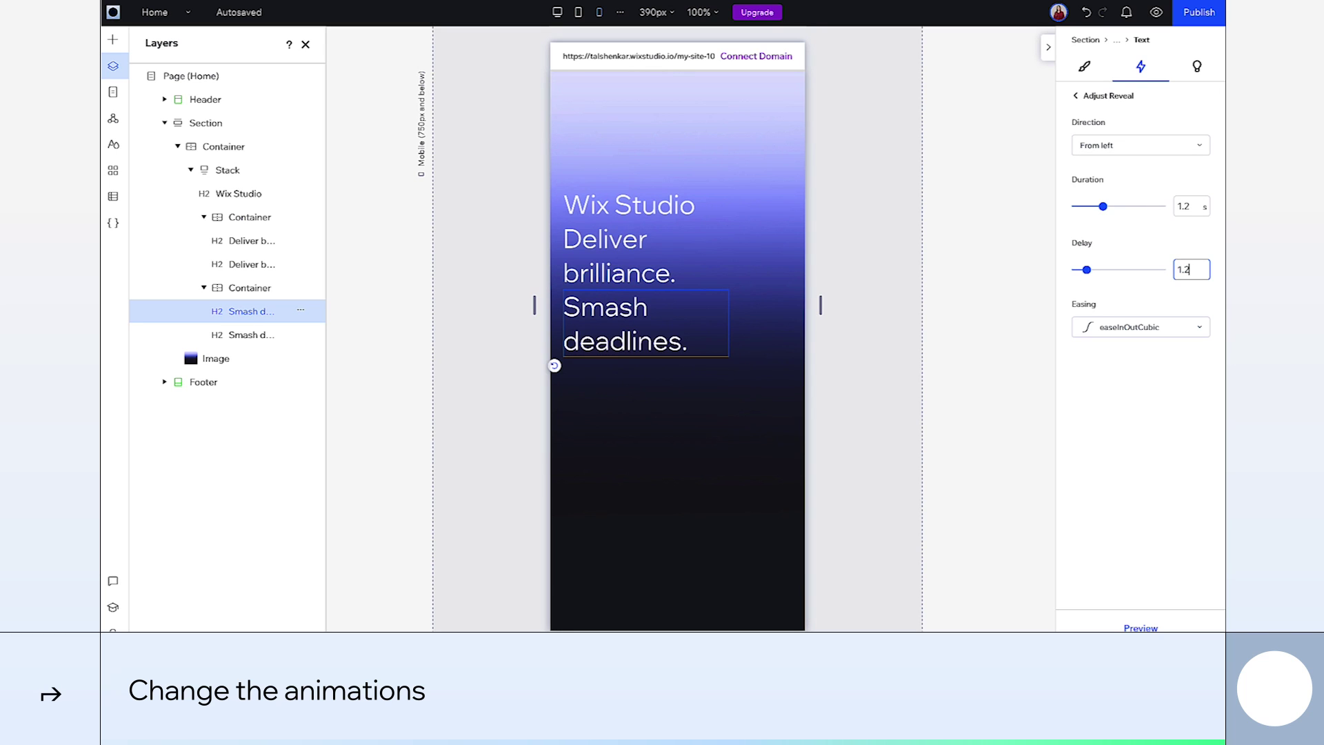
click(1093, 90)
click(1097, 94)
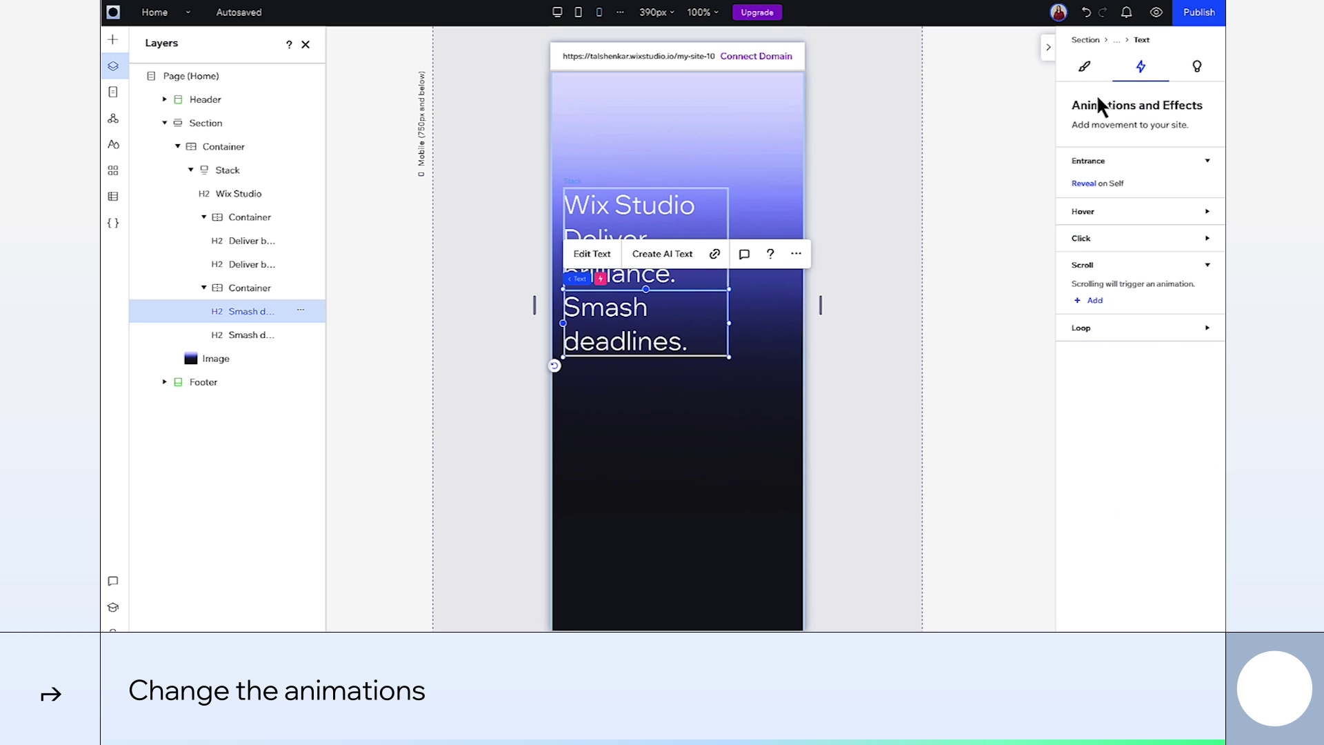
- Change the hero container's position type from Sticky to Default
click(736, 458)
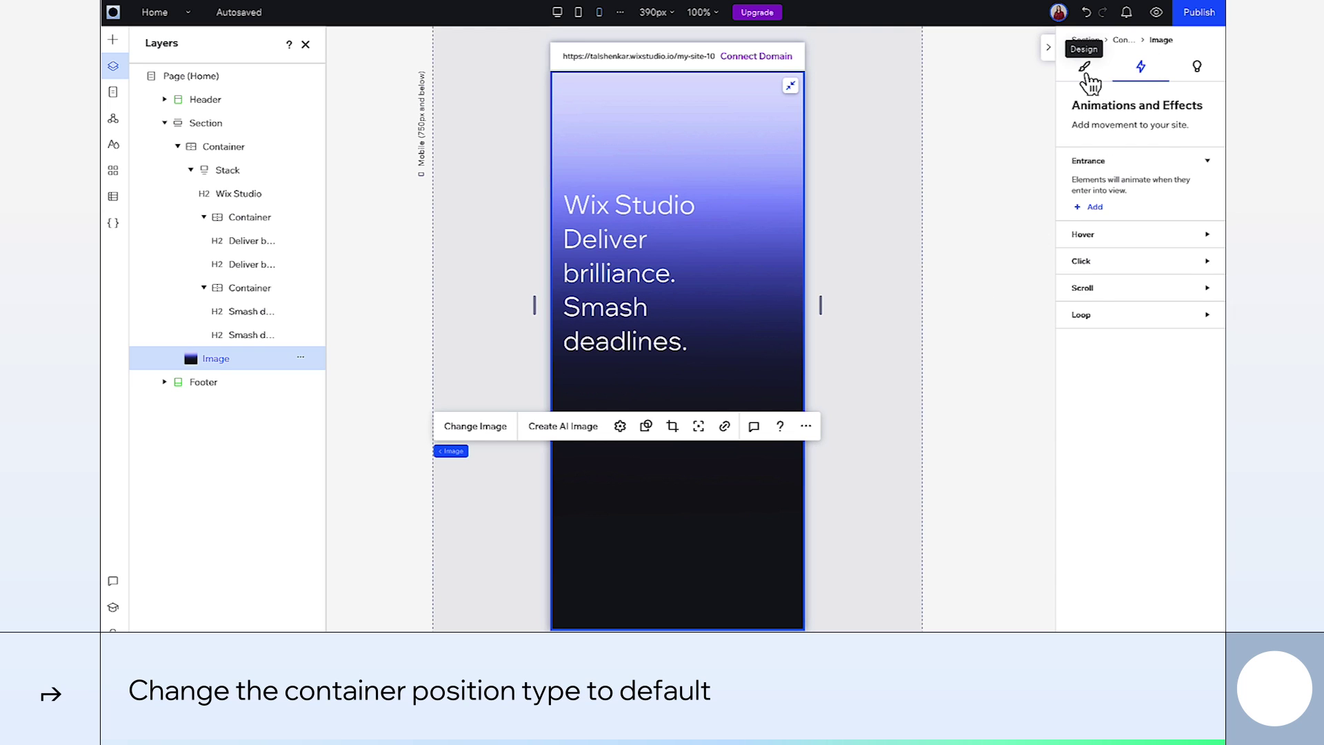
click(1085, 69)
click(1123, 43)
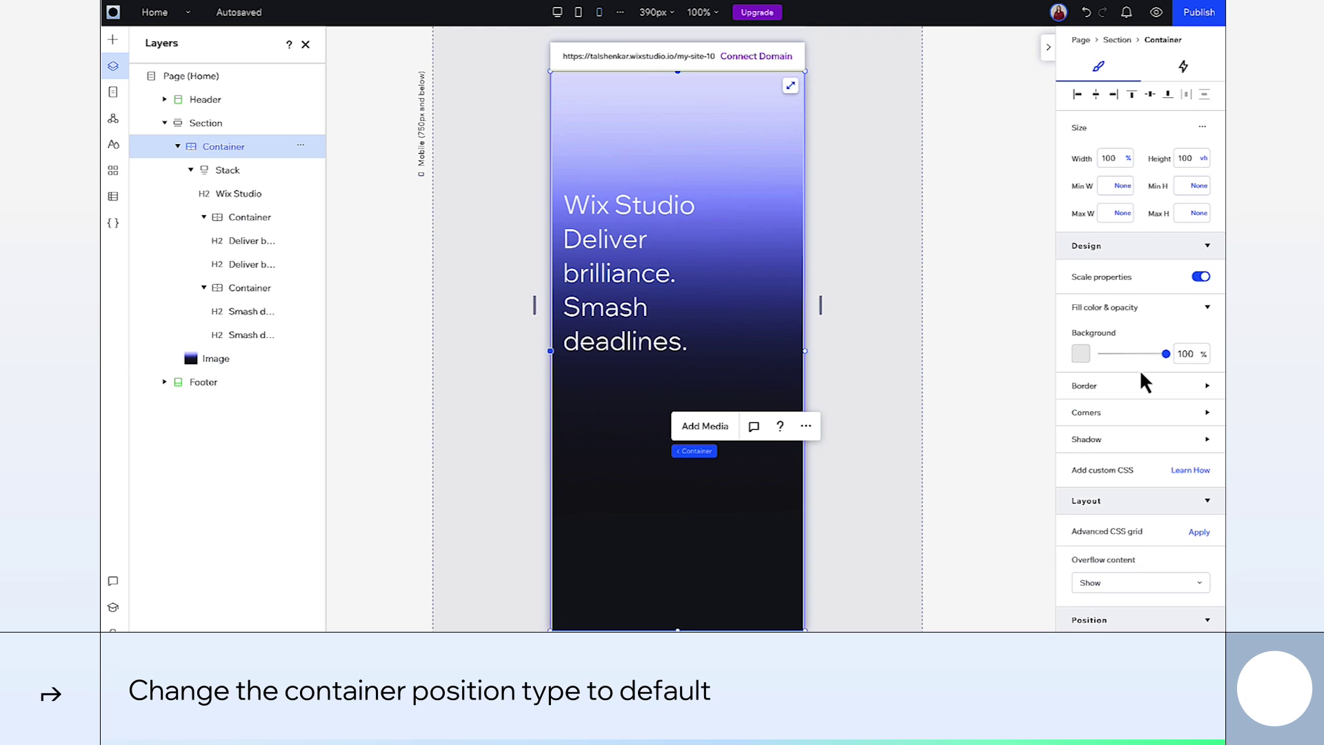
scroll(1139, 370, down, 3)
scroll(1142, 376, down, 2)
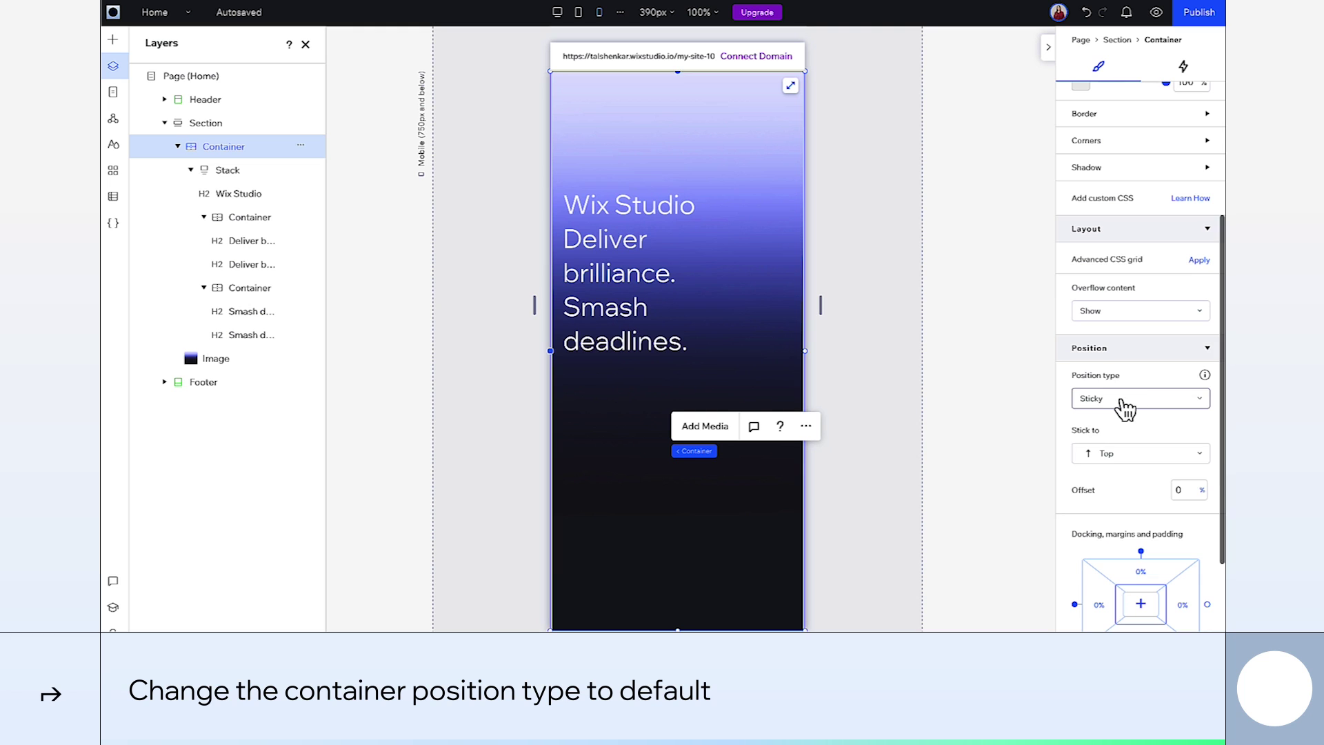
click(1124, 400)
click(1126, 378)
- Make the section 100vh tall and centre the headline stack vertically
scroll(1124, 382, up, 5)
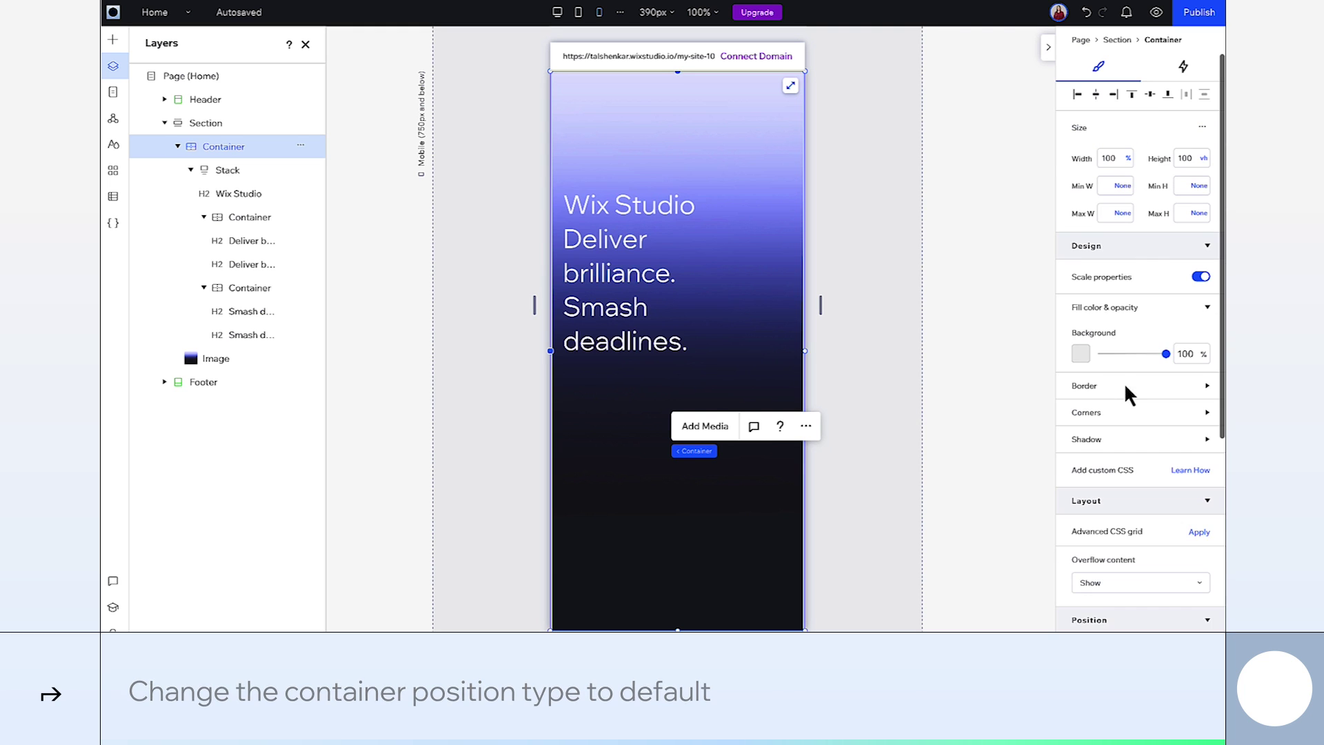
click(1118, 41)
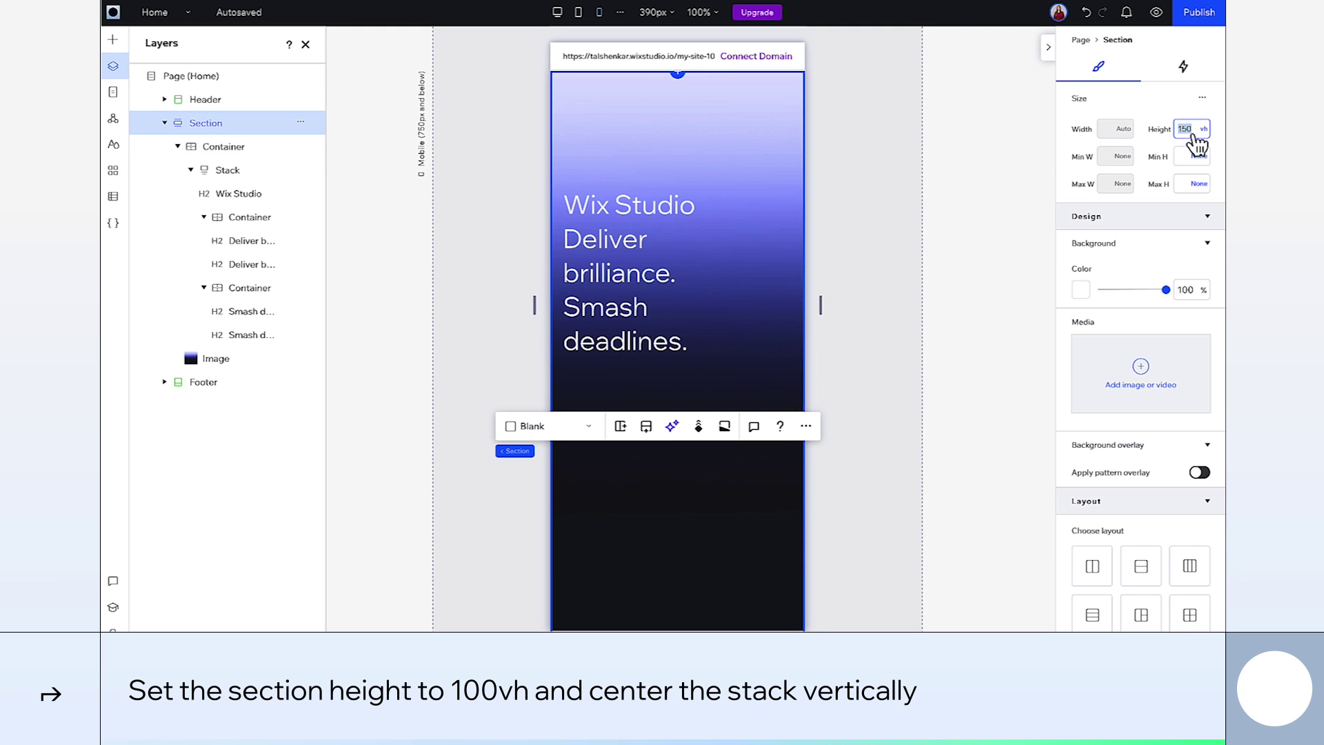
key(Return)
click(745, 289)
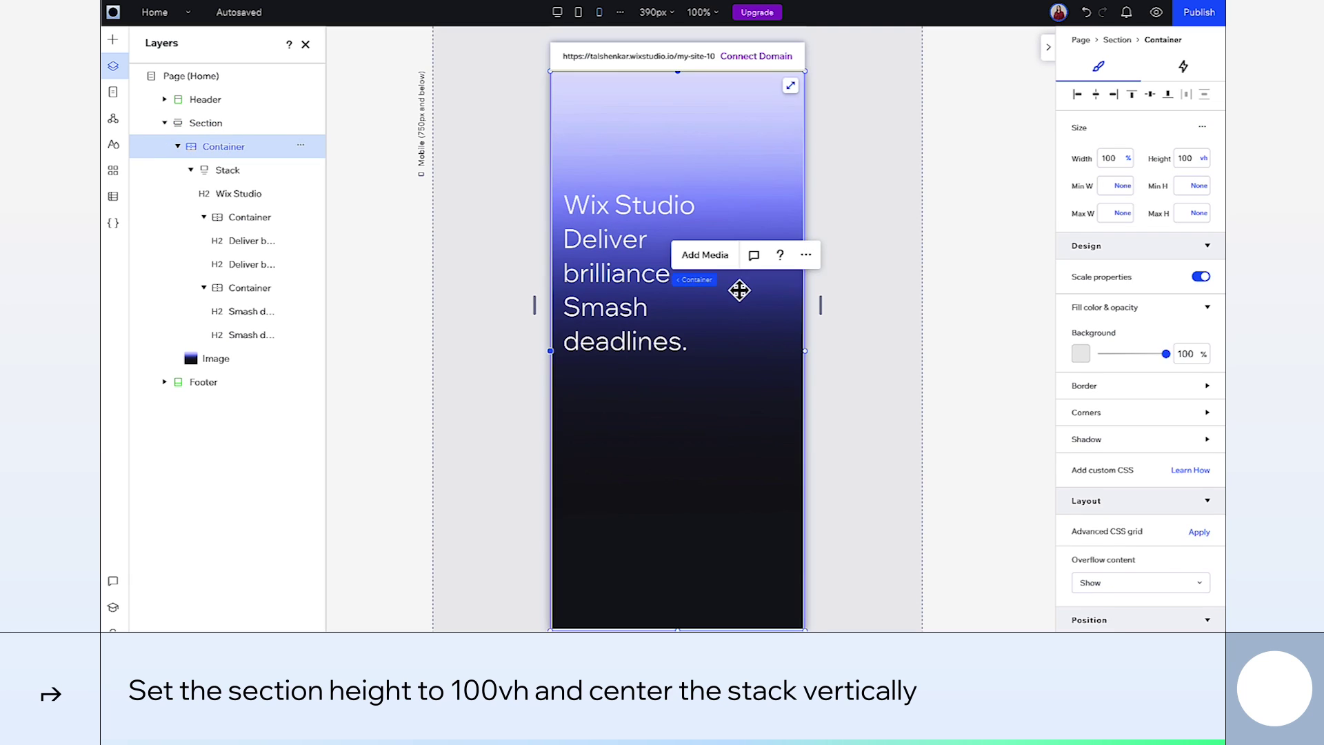
click(723, 306)
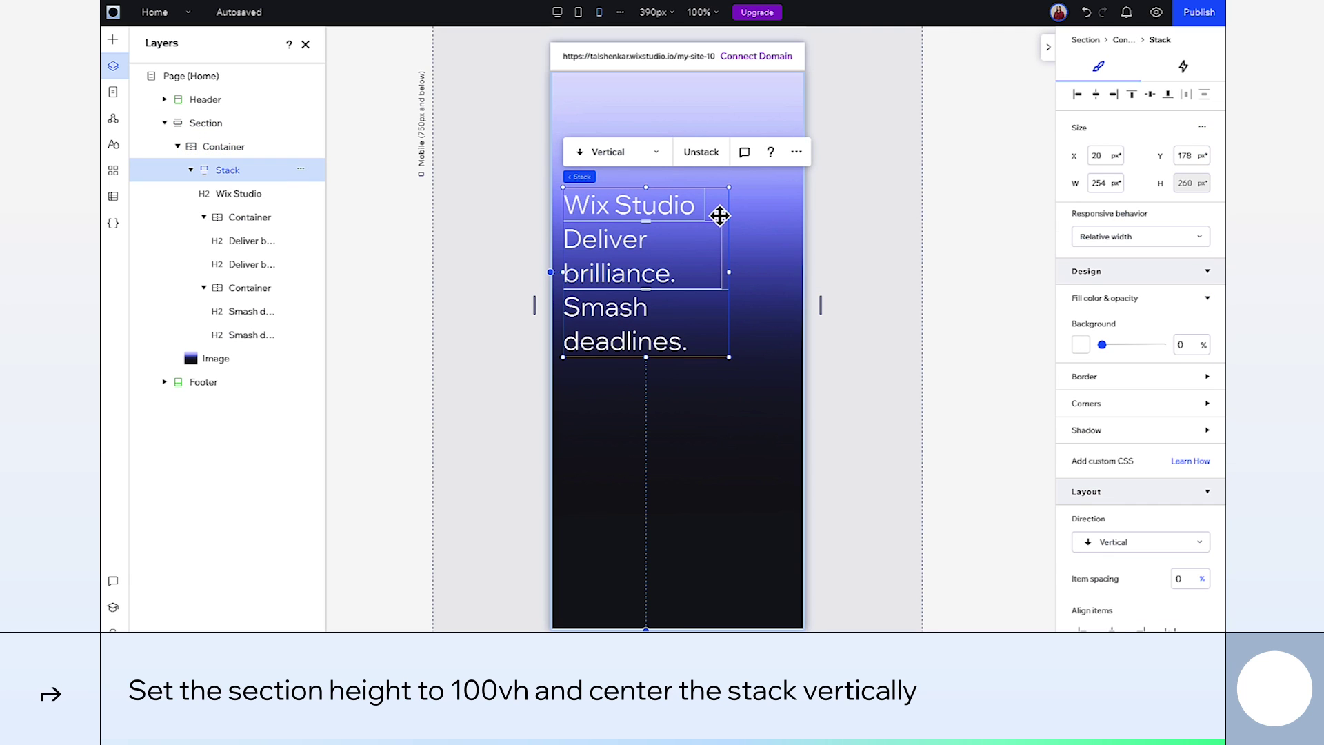
click(1150, 95)
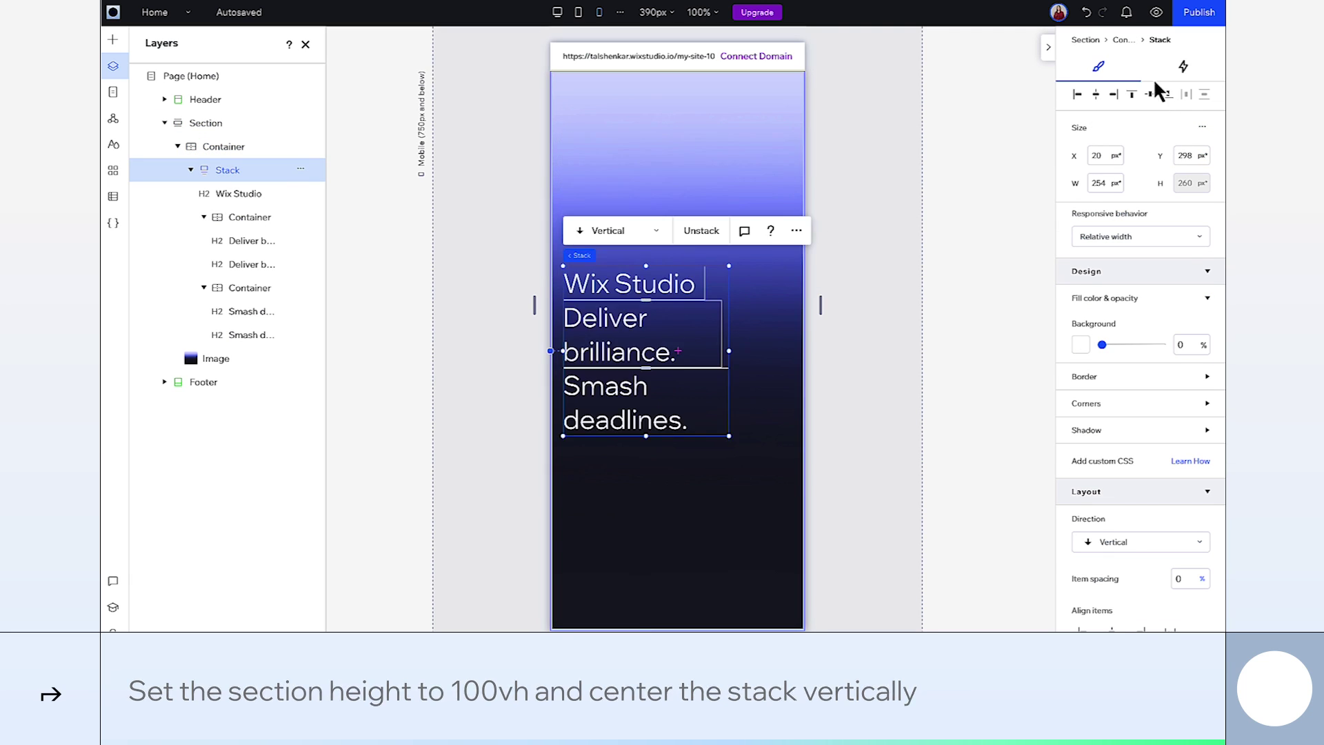
- Preview the site and switch the preview to the 1280px Desktop breakpoint
click(1157, 12)
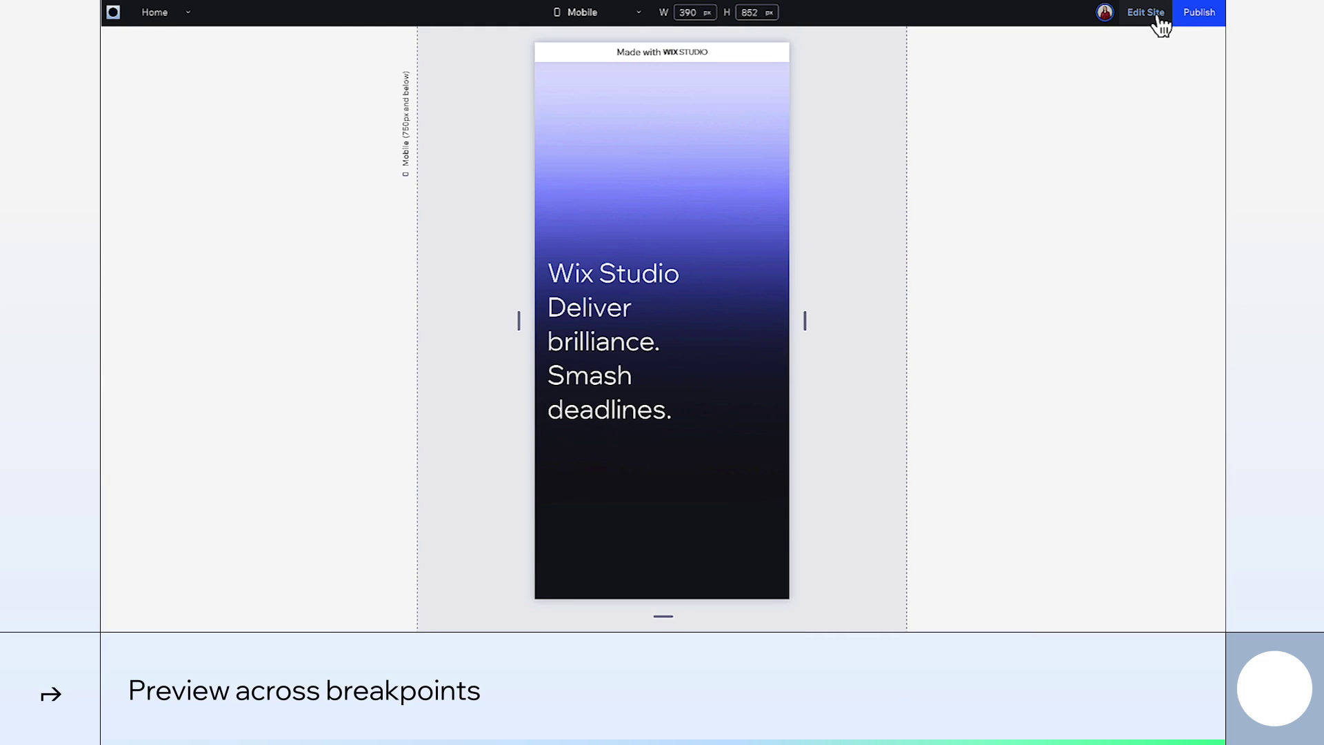
click(609, 22)
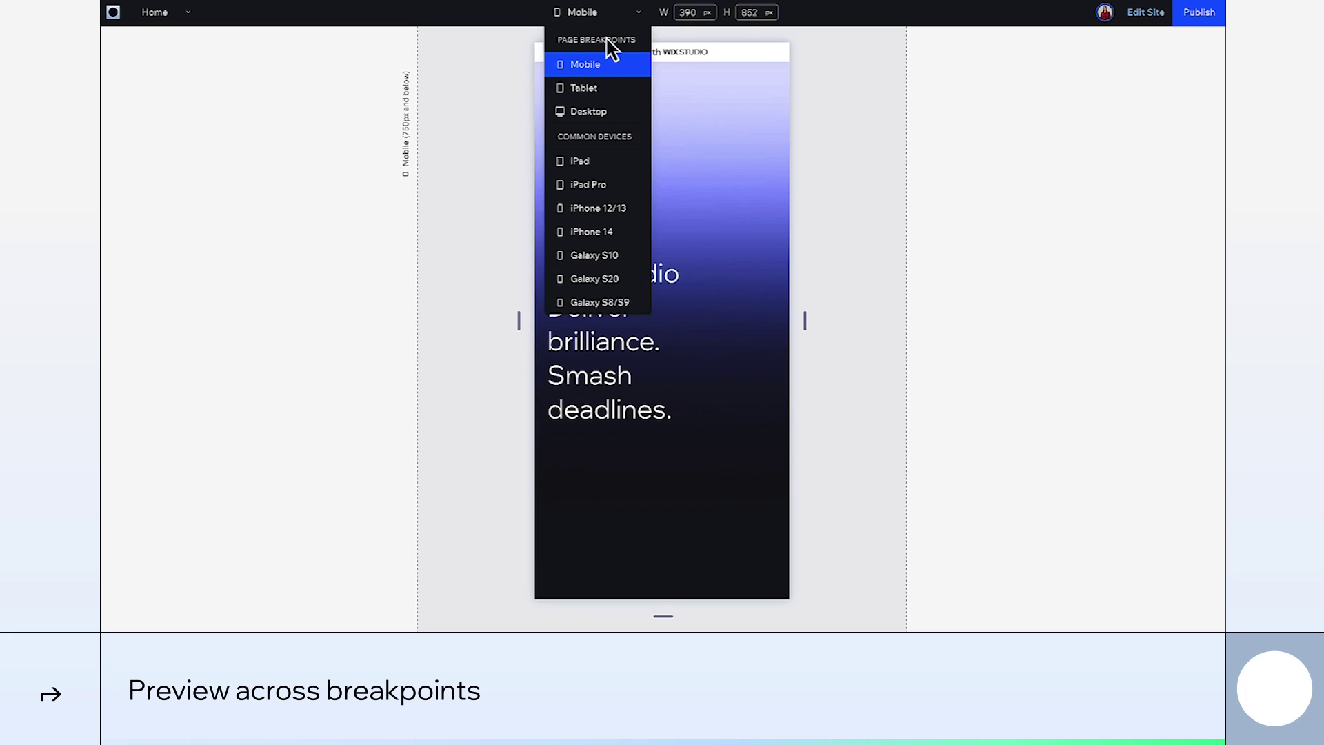
click(600, 111)
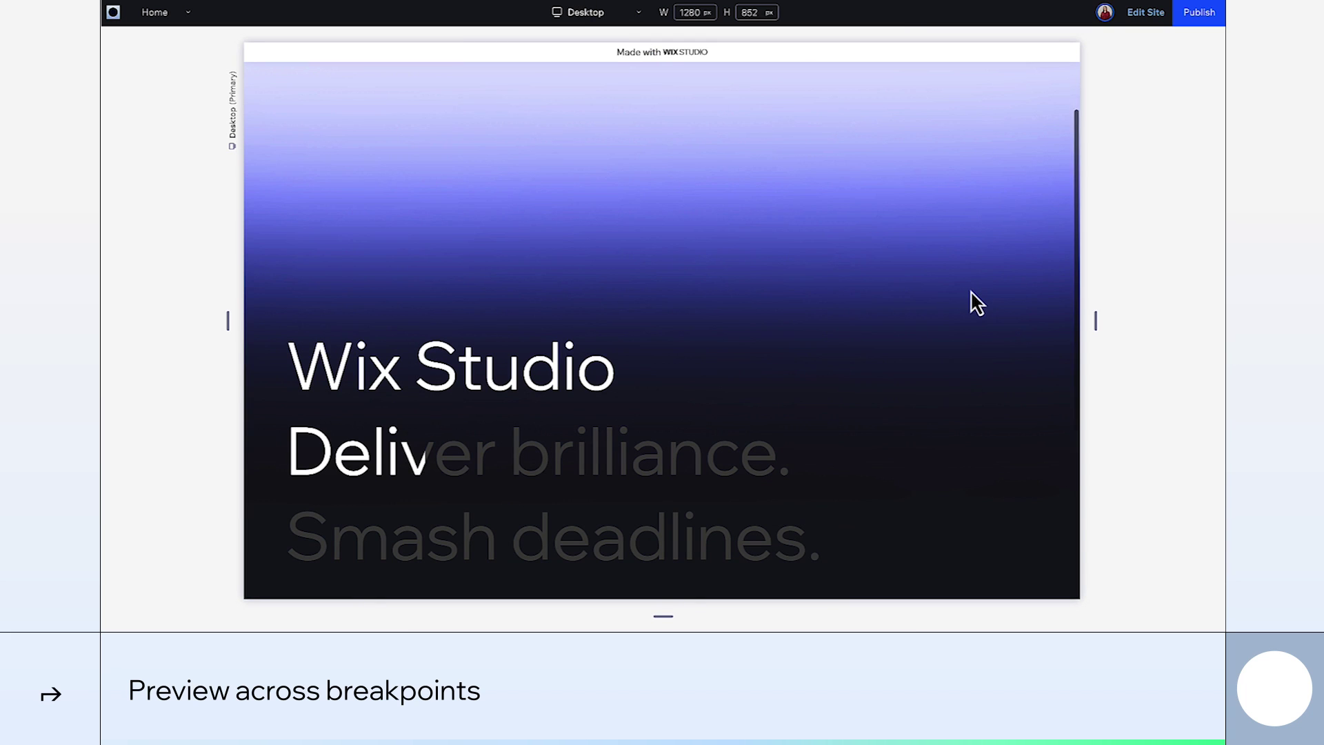